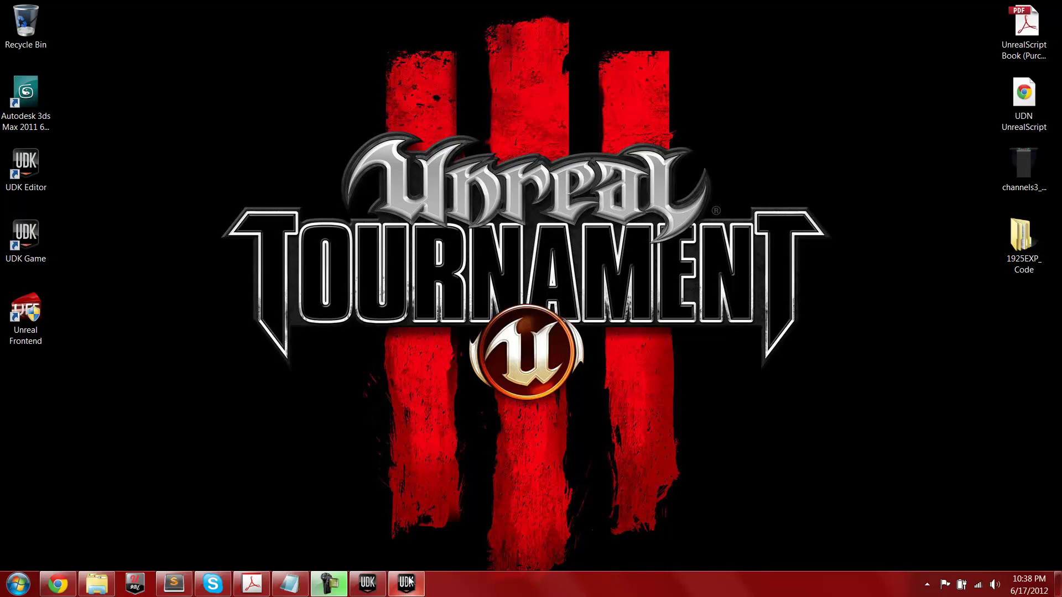
Exit UDK Game by choosing EXIT in its main menu and confirming EXIT GAME
{"action": "left_click", "coordinate": [367, 583]}
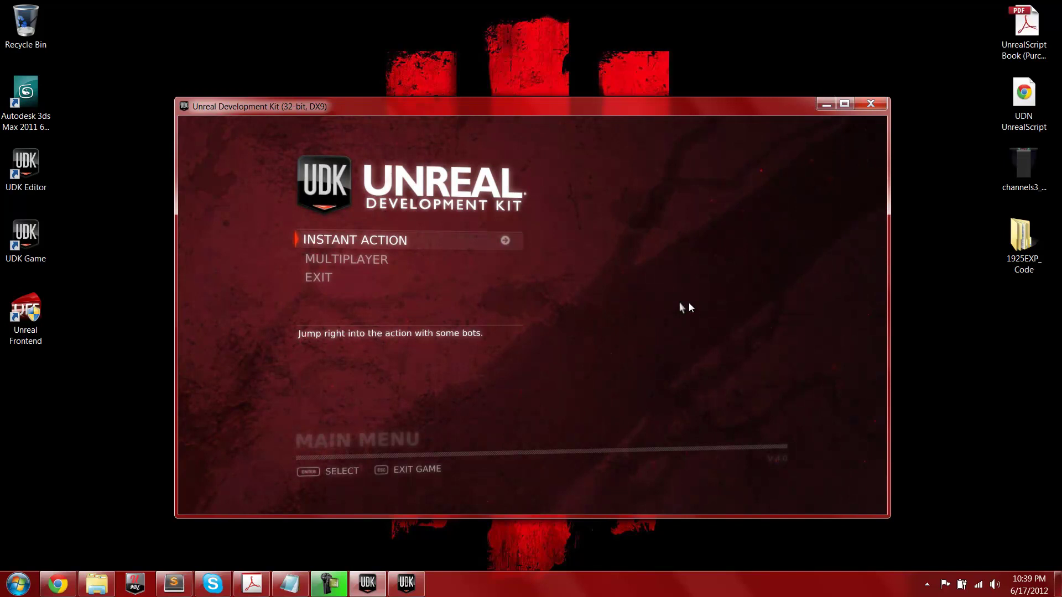
{"action": "key", "text": "Up"}
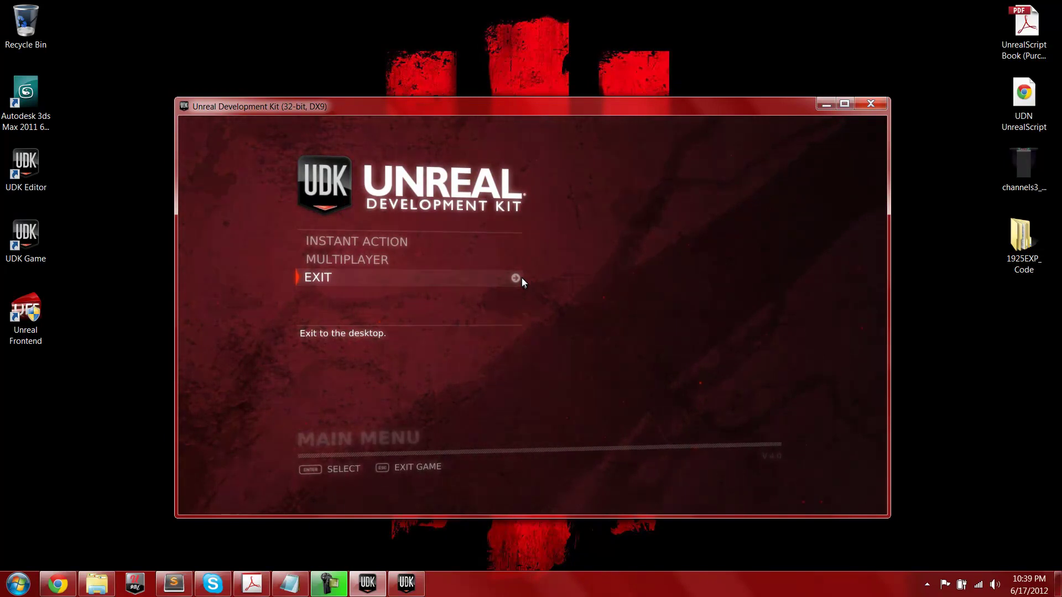
{"action": "left_click", "coordinate": [489, 275]}
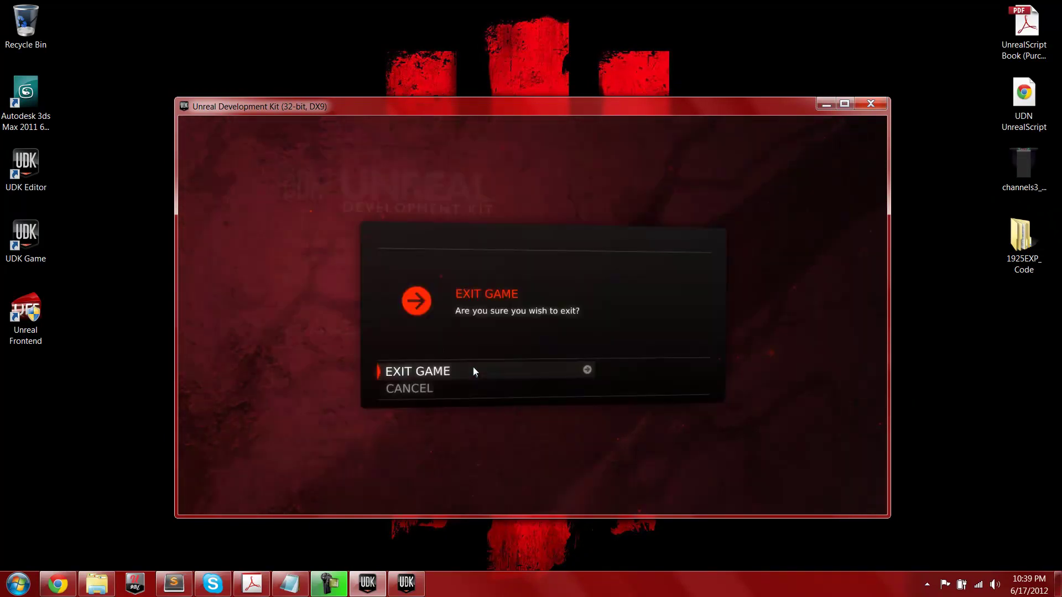
{"action": "left_click", "coordinate": [473, 369]}
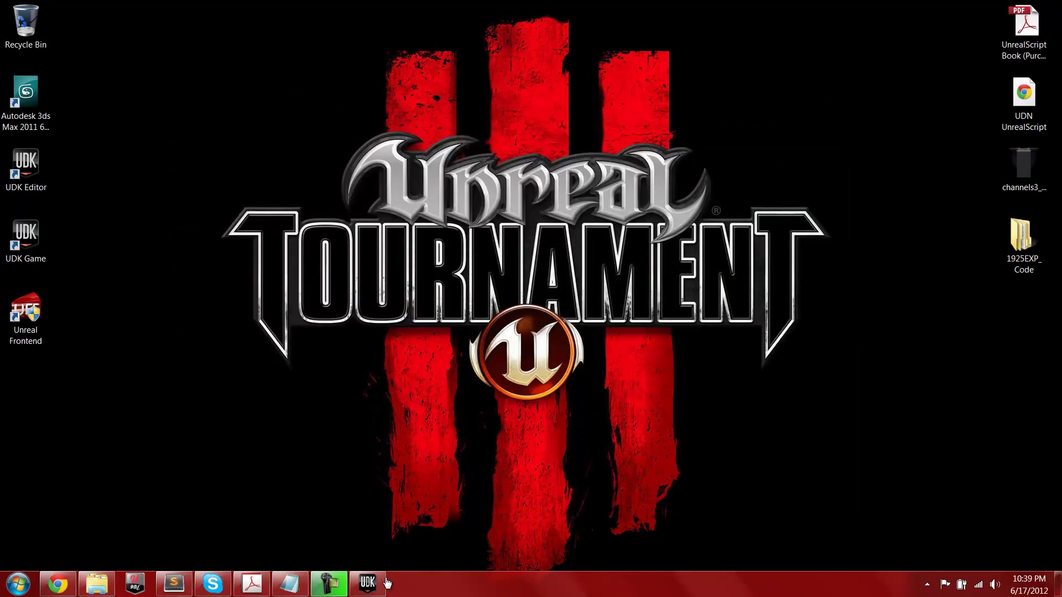
Create a new map from the Morning Lighting template and turn the view toward the cube
{"action": "left_click", "coordinate": [368, 583]}
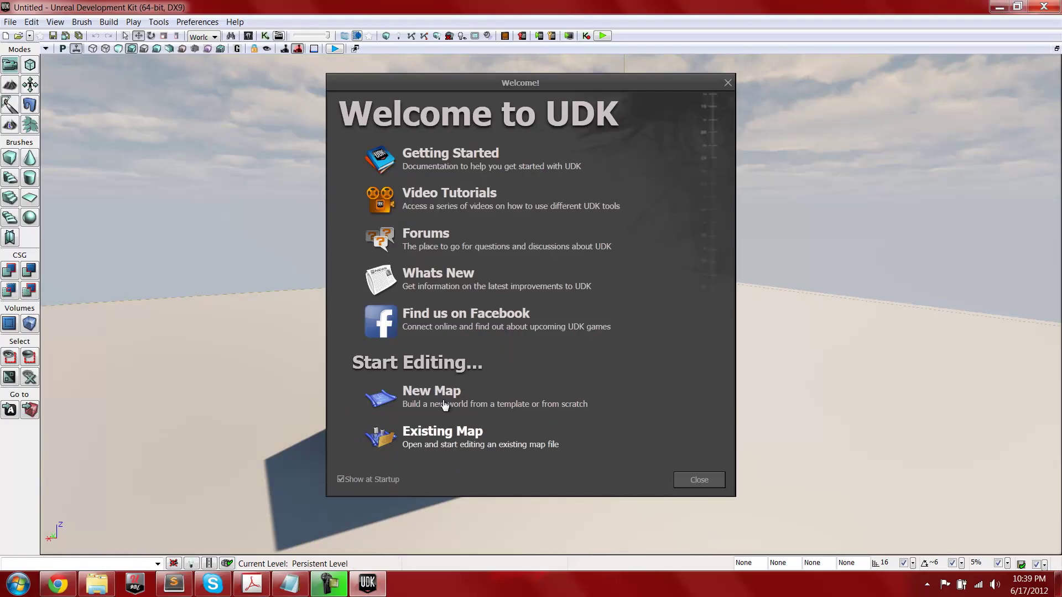
{"action": "left_click", "coordinate": [440, 402]}
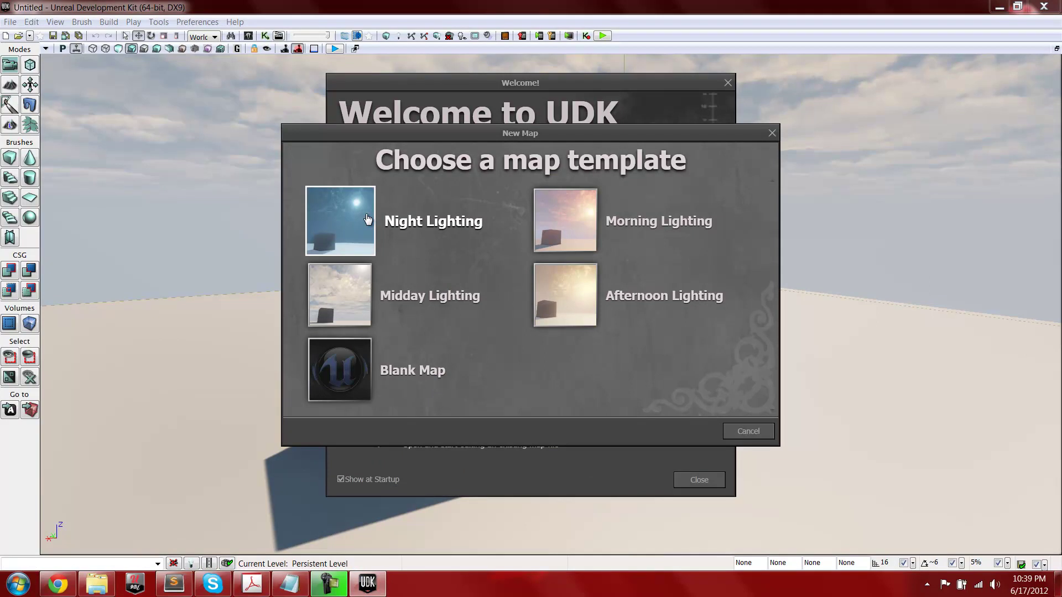
{"action": "left_click", "coordinate": [588, 230]}
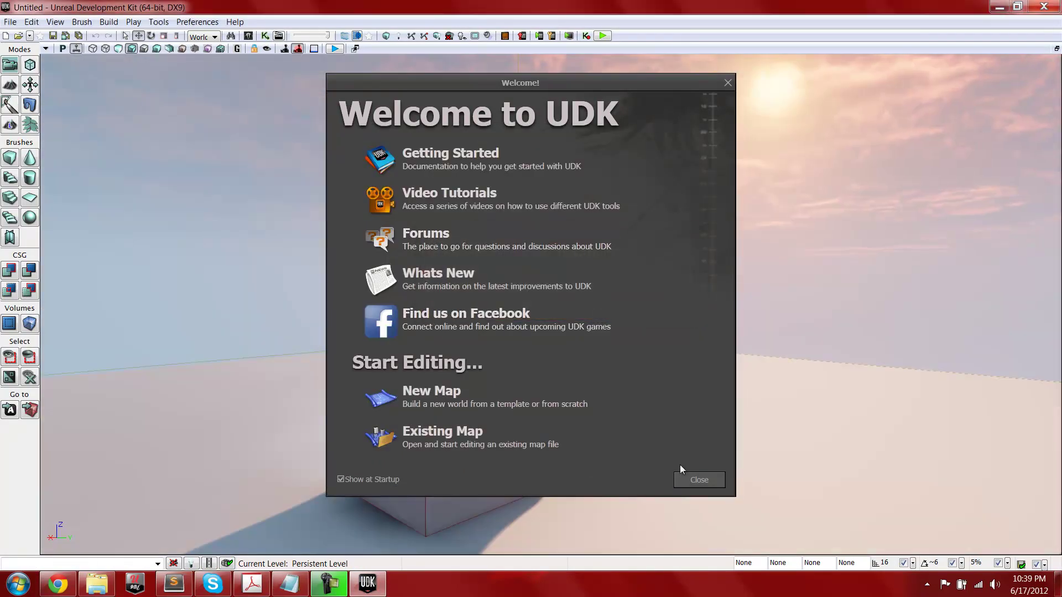
{"action": "left_click", "coordinate": [692, 480]}
{"action": "right_click_drag", "start_coordinate": [584, 324], "coordinate": [493, 360]}
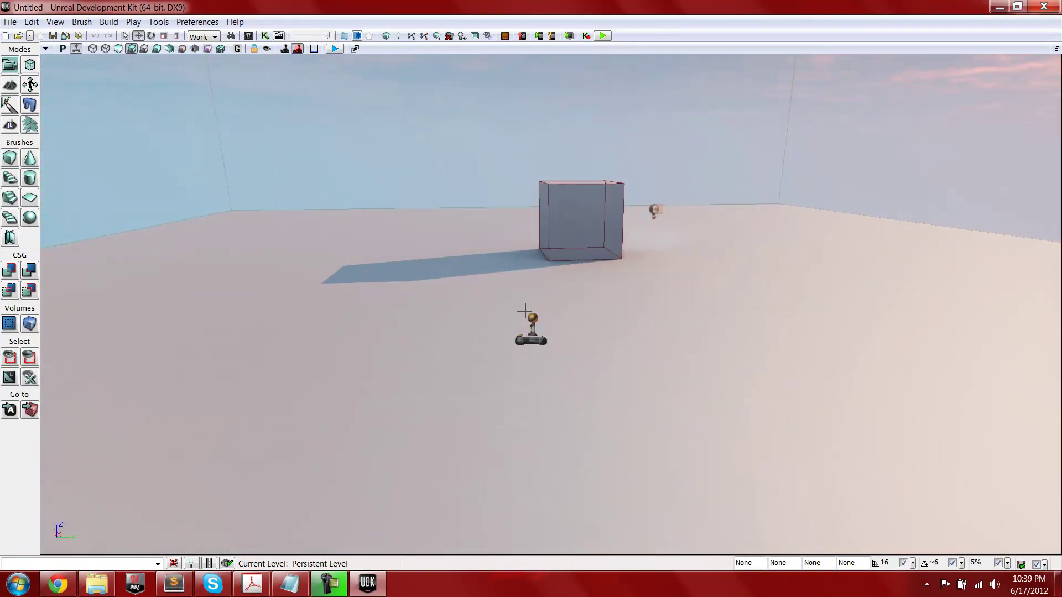
{"action": "left_click", "coordinate": [12, 23]}
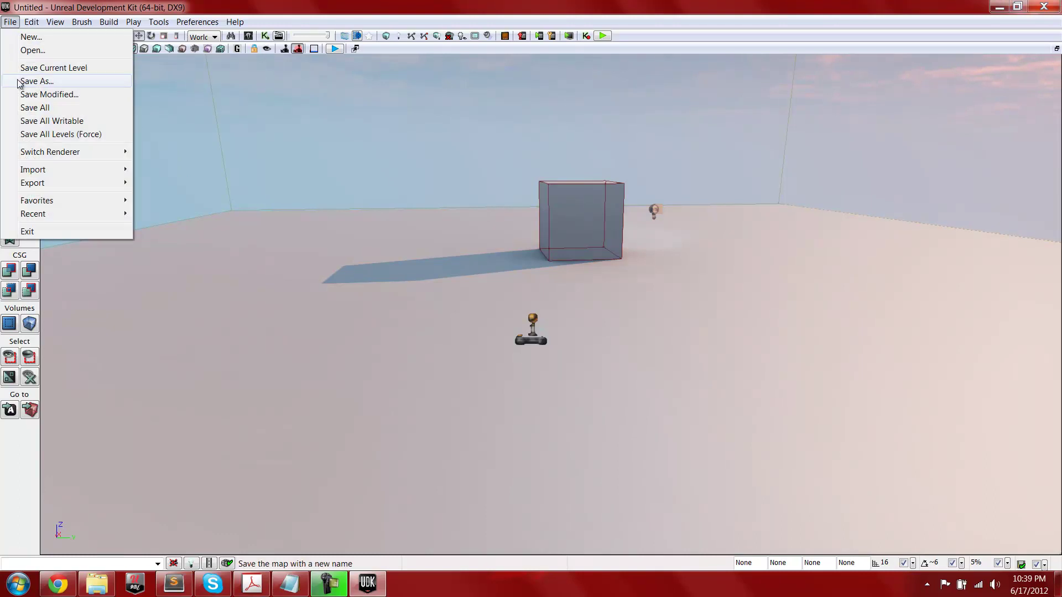
Cancel Save As and open a widened World Properties window from the View menu
{"action": "left_click", "coordinate": [36, 81]}
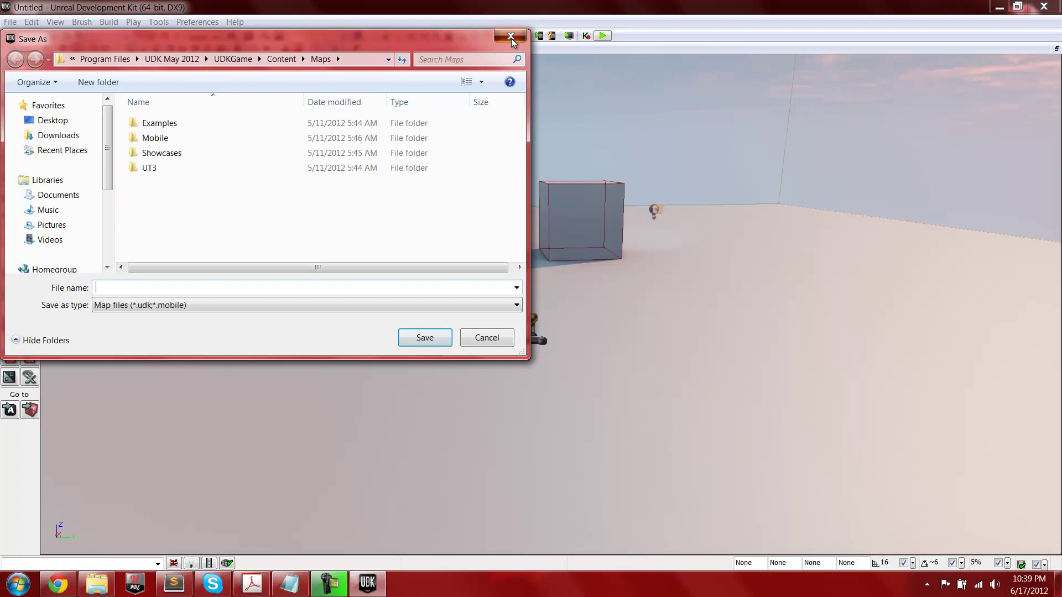
{"action": "key", "text": "Escape"}
{"action": "left_click", "coordinate": [55, 22]}
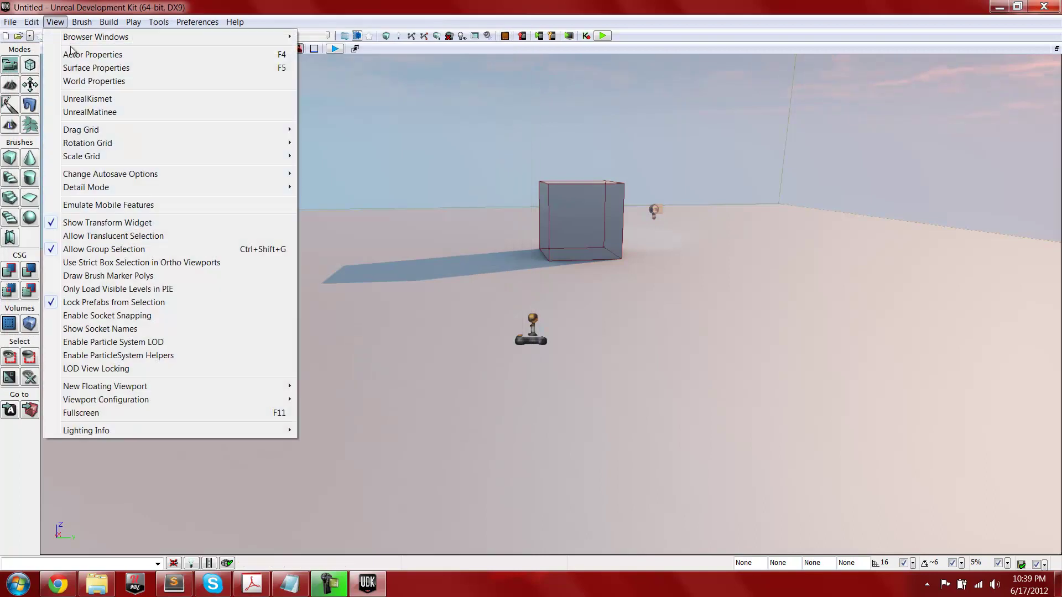
{"action": "left_click", "coordinate": [111, 78]}
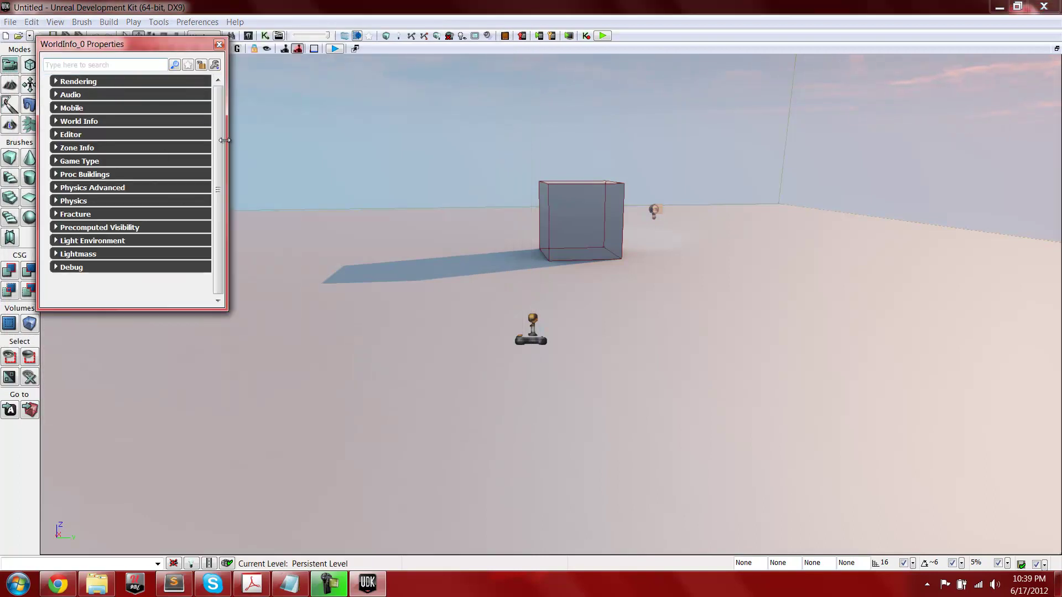
{"action": "left_click_drag", "start_coordinate": [227, 145], "coordinate": [539, 150]}
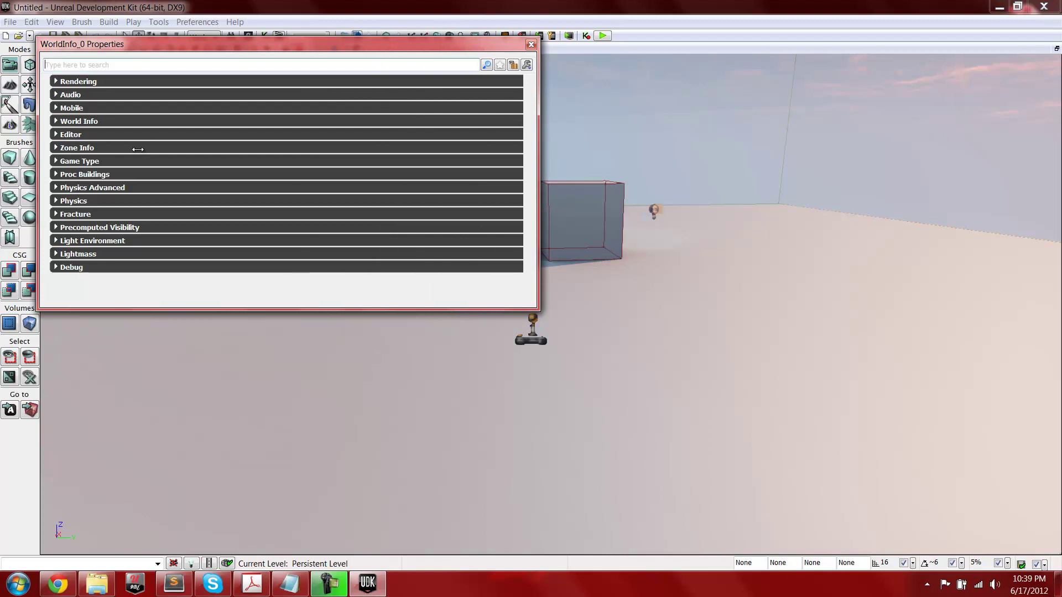
Under Game Type, set Default Game Type and Game Type For PIE to utgame, then close
{"action": "left_click", "coordinate": [95, 163]}
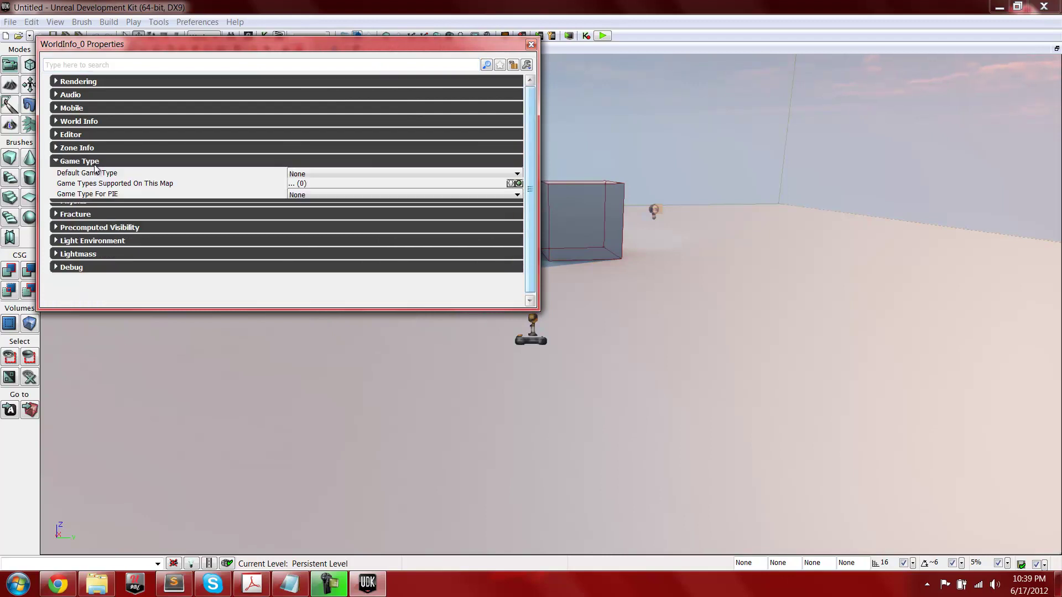
{"action": "left_click", "coordinate": [365, 174]}
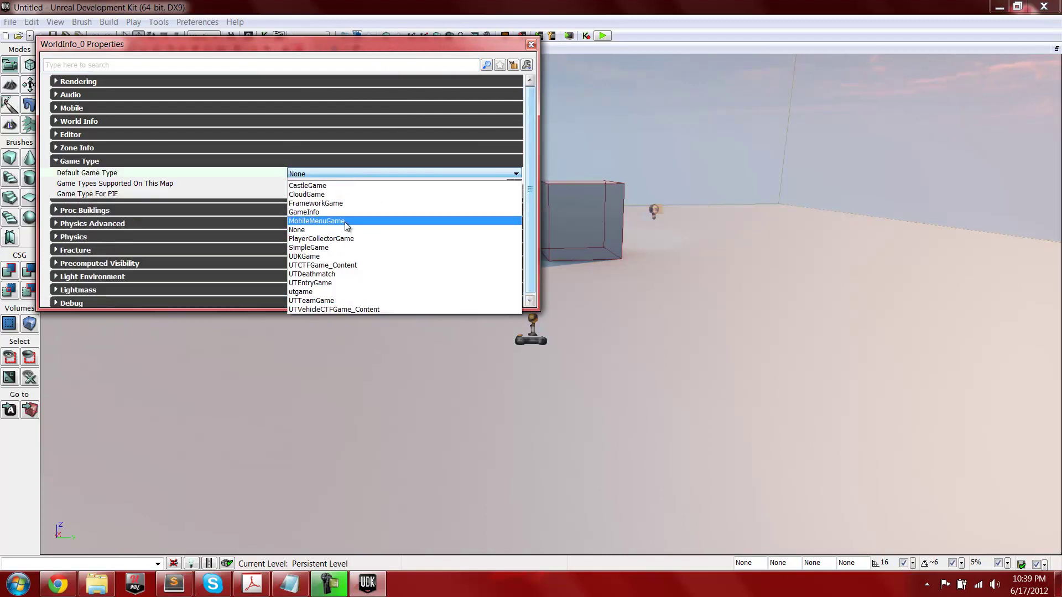
{"action": "left_click", "coordinate": [324, 293]}
{"action": "left_click", "coordinate": [295, 195]}
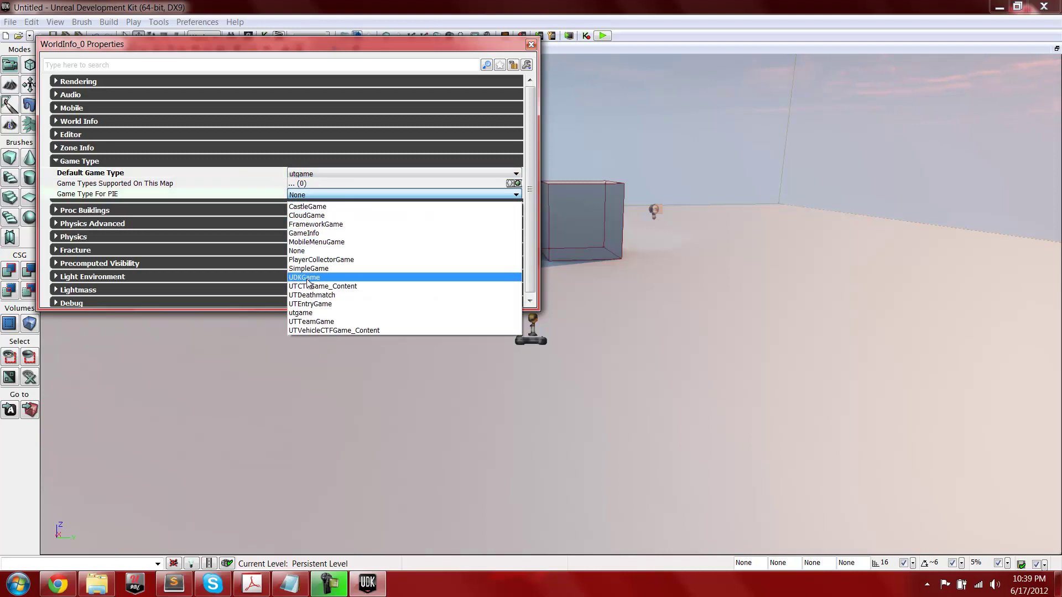
{"action": "left_click", "coordinate": [300, 313]}
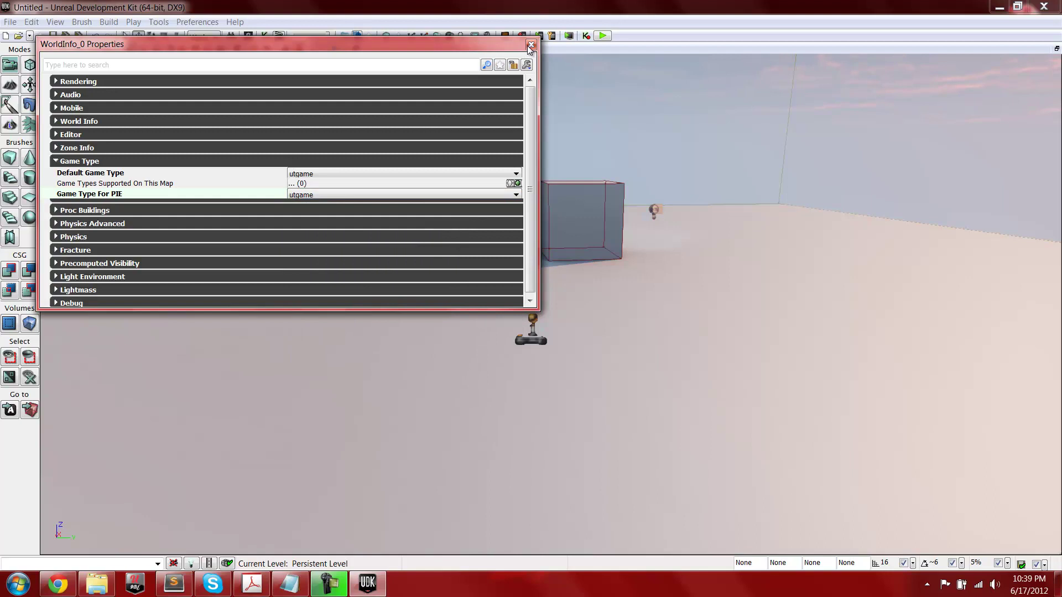
{"action": "left_click", "coordinate": [531, 45]}
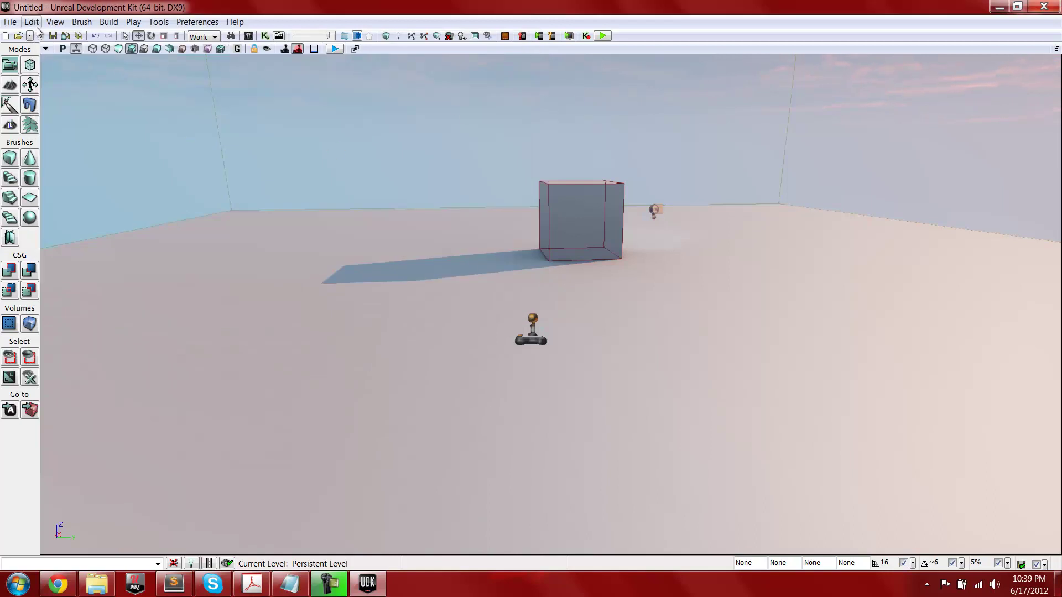
Save the map via Save As as NewMain in Content\Maps, then close UDK Editor
{"action": "left_click", "coordinate": [10, 22]}
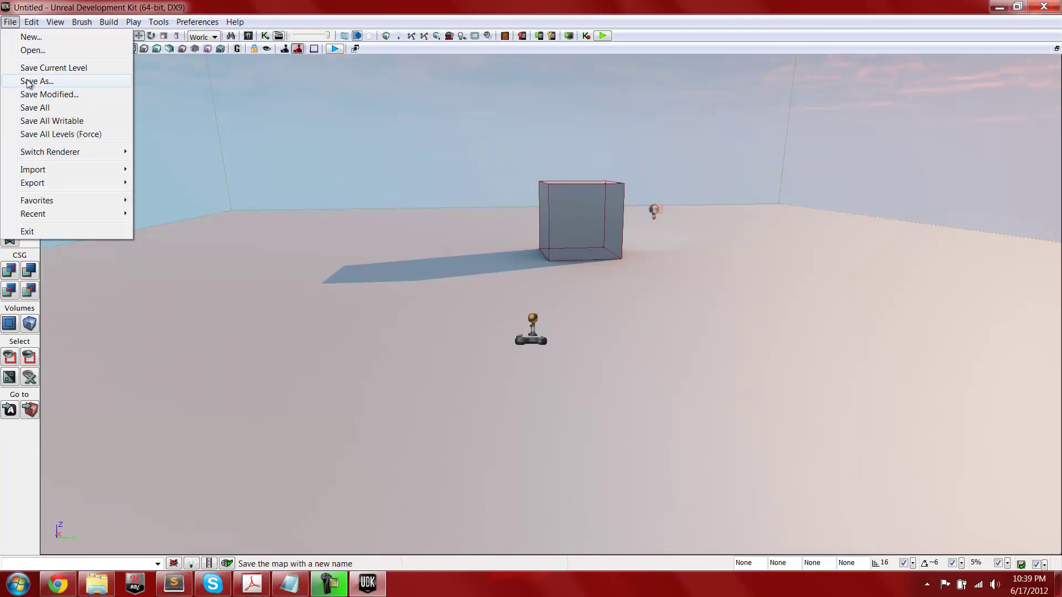
{"action": "left_click", "coordinate": [28, 82]}
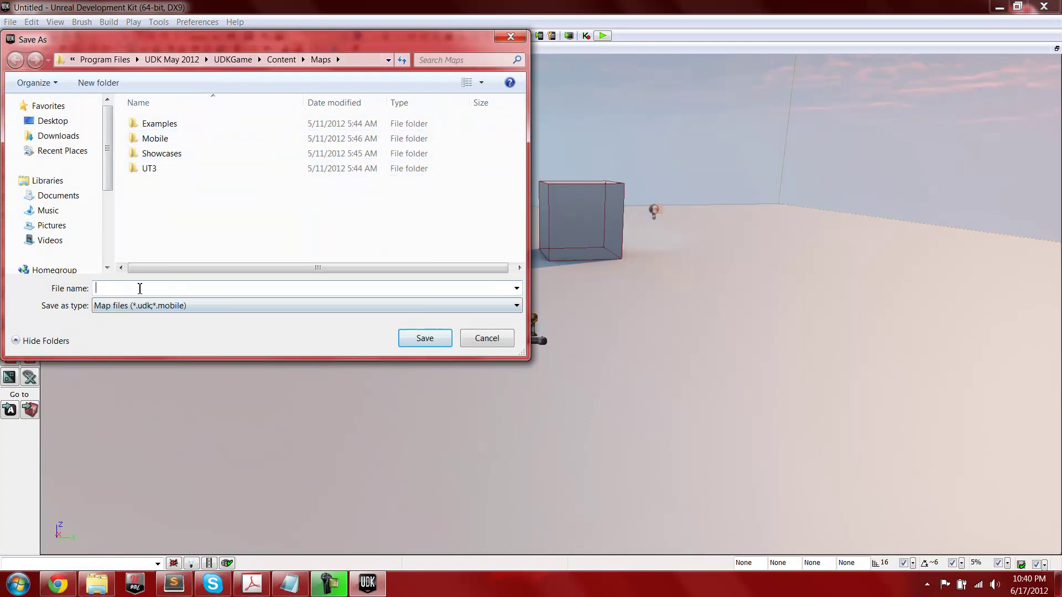
{"action": "type", "text": "Men"}
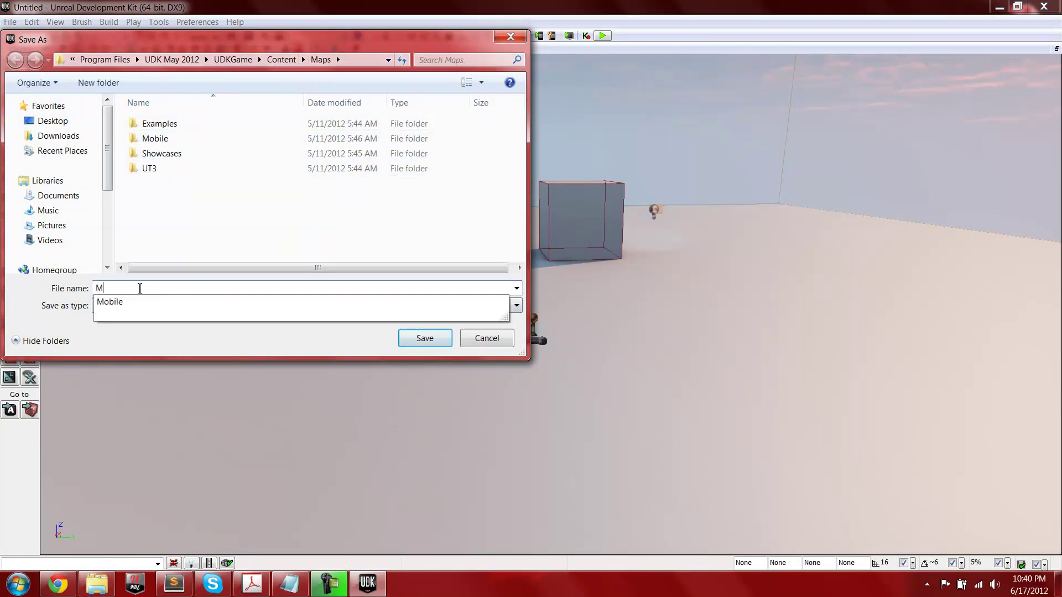
{"action": "key", "text": "BackSpace"}
{"action": "key", "text": "BackSpace"}
{"action": "key", "text": "BackSpace"}
{"action": "type", "text": "NewMain"}
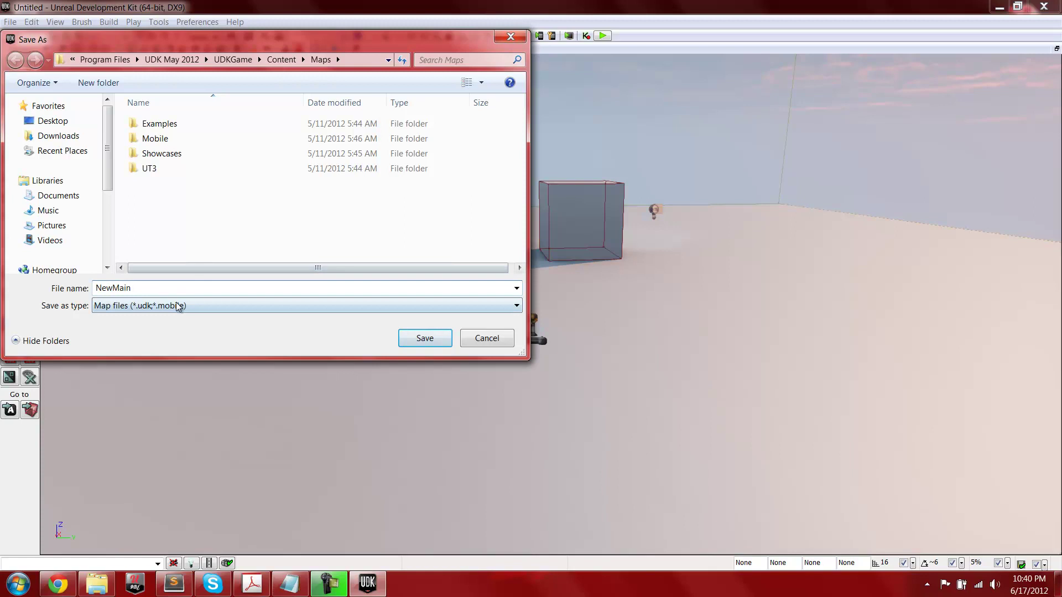
{"action": "left_click", "coordinate": [420, 344]}
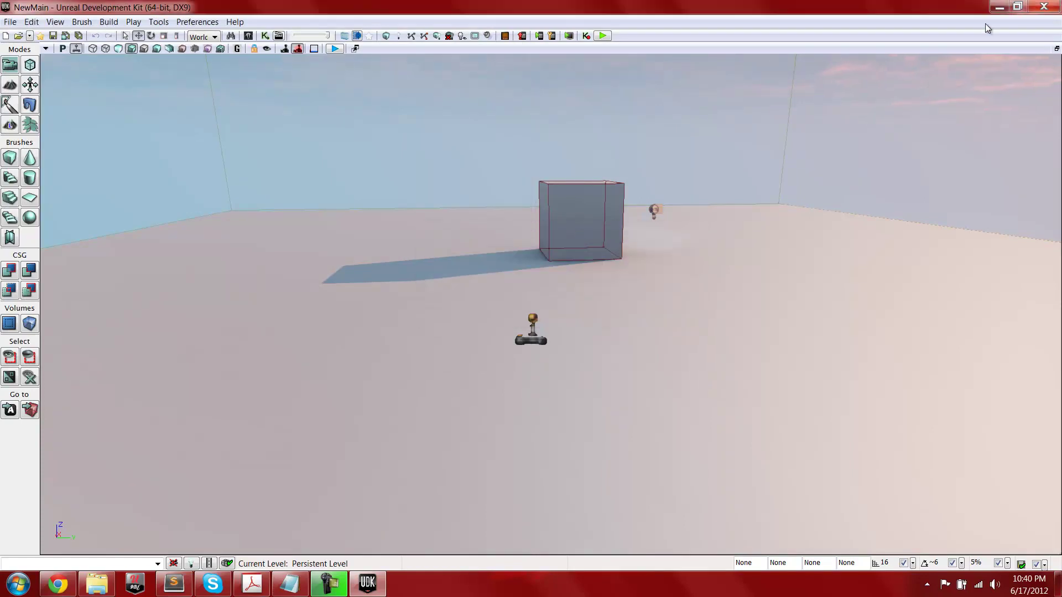
{"action": "left_click", "coordinate": [1041, 7]}
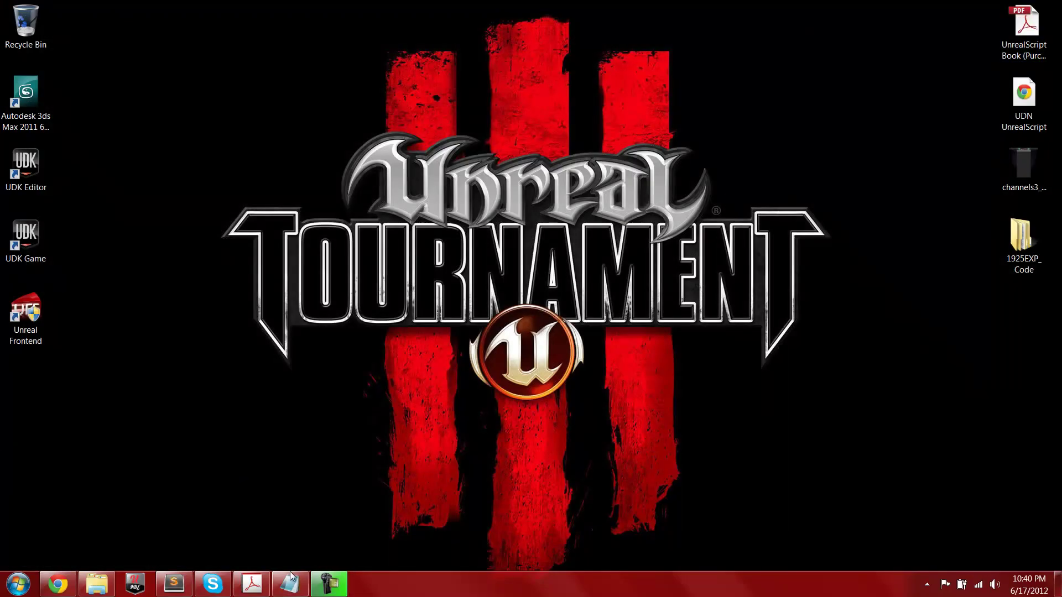
Open the UDKGame\Config folder and bring up DefaultEngine.ini in Sublime Text 2
{"action": "left_click", "coordinate": [114, 582]}
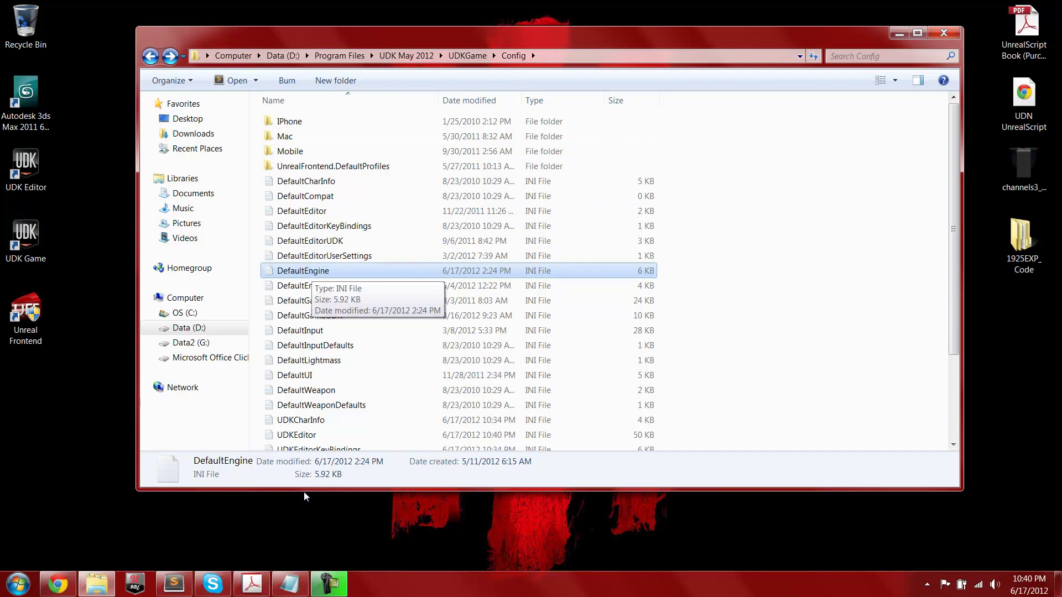
{"action": "right_click", "coordinate": [290, 584]}
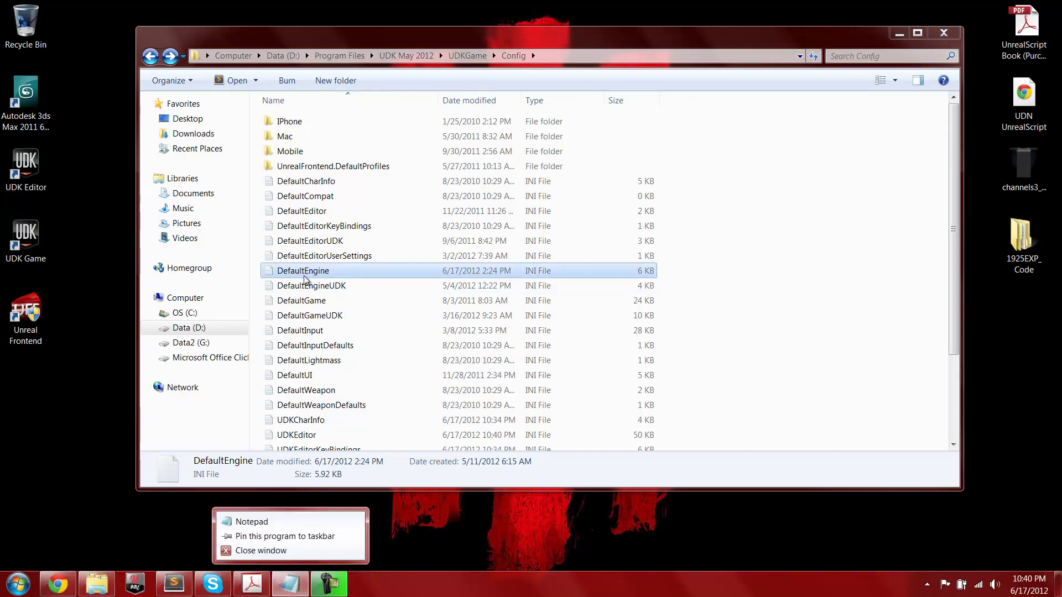
{"action": "left_click", "coordinate": [187, 590]}
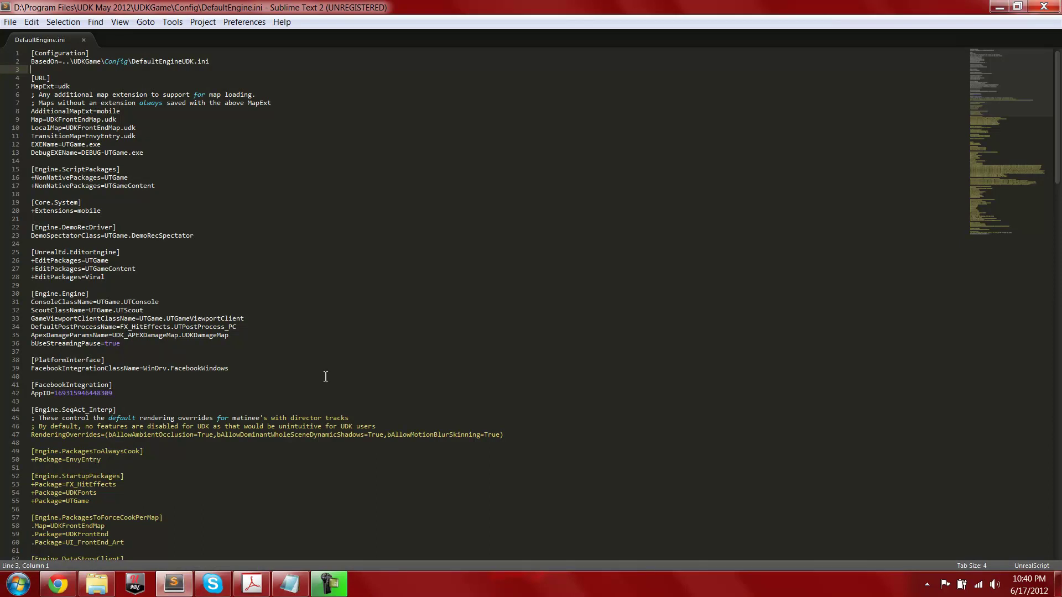
Prefix lines 9 and 10 (Map and LocalMap = UDKFrontEndMap.udk) with ';' and add a blank line
{"action": "scroll", "coordinate": [336, 427], "scroll_direction": "down", "scroll_amount": 2}
{"action": "scroll", "coordinate": [334, 421], "scroll_direction": "up", "scroll_amount": 2}
{"action": "left_click", "coordinate": [32, 120]}
{"action": "type", "text": ";"}
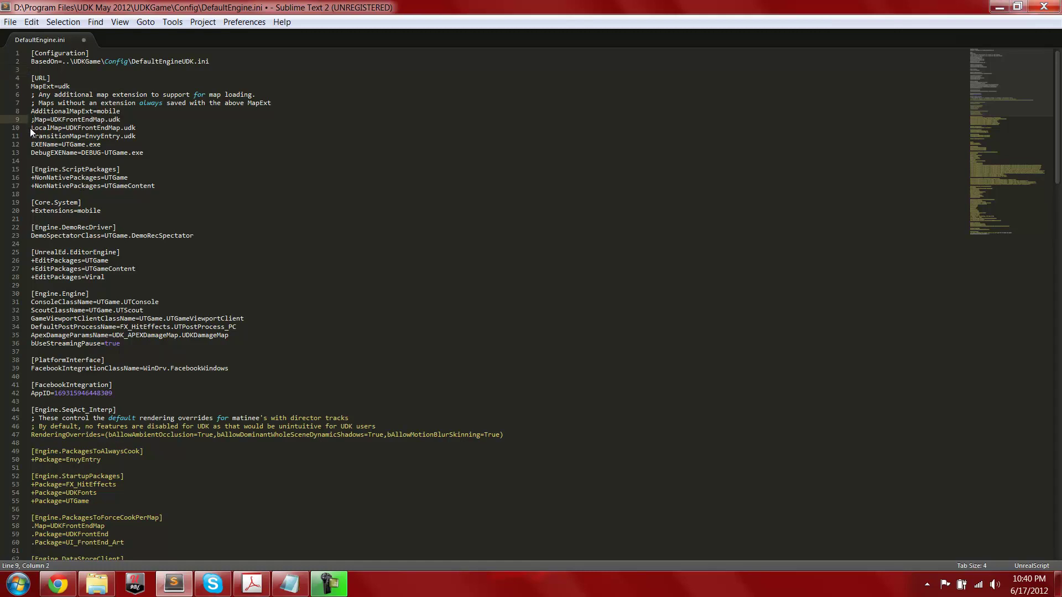
{"action": "left_click", "coordinate": [30, 128]}
{"action": "type", "text": ";"}
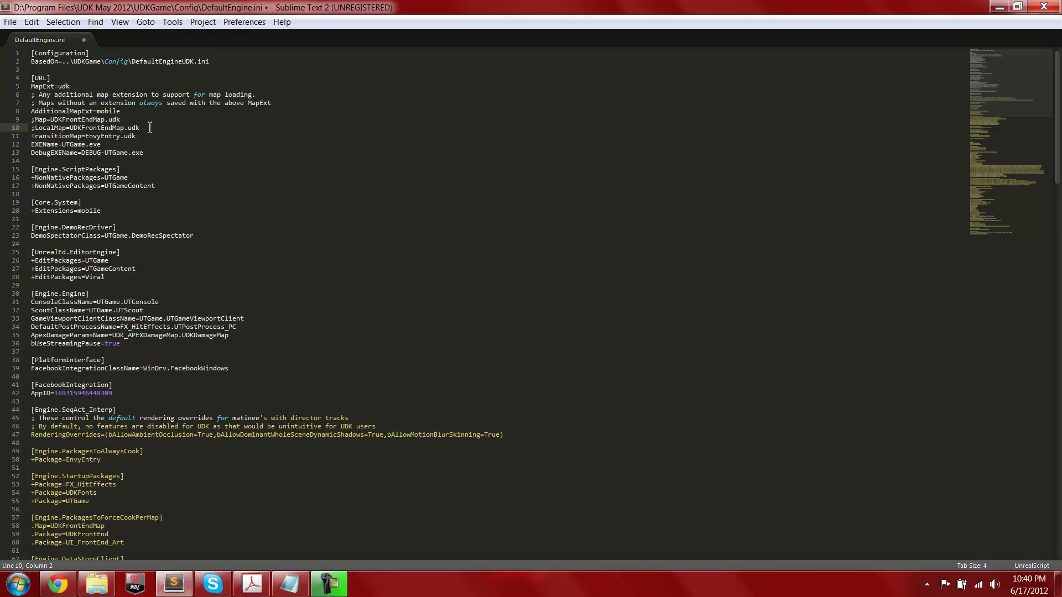
{"action": "key", "text": "Return"}
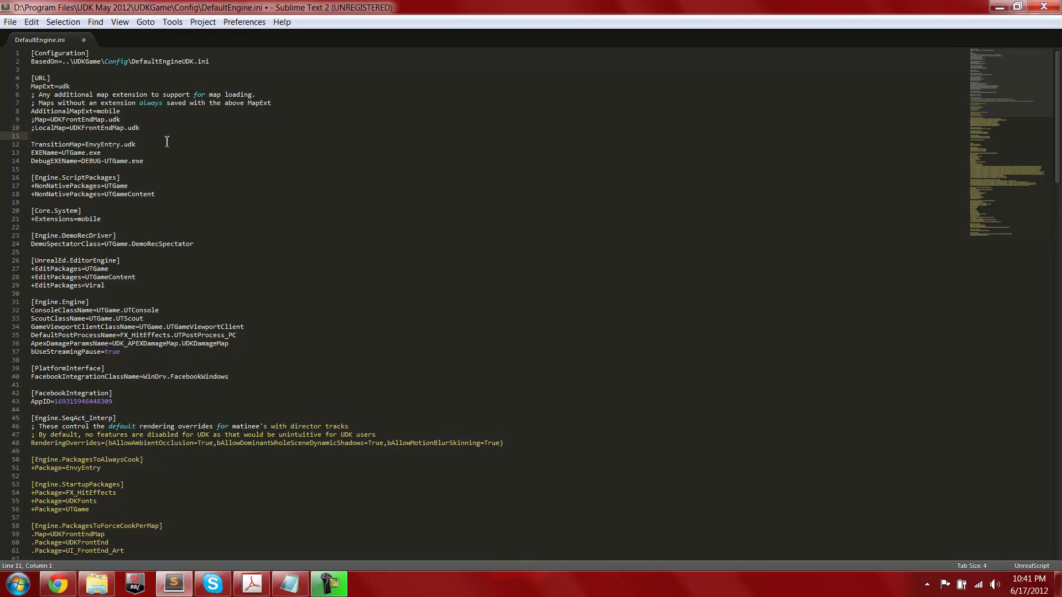
Add Map=NewMap.upk and LocalMap=NewMap.upk under [URL] and save DefaultEngine.ini
{"action": "type", "text": "Map=NewMap.upk"}
{"action": "key", "text": "Return"}
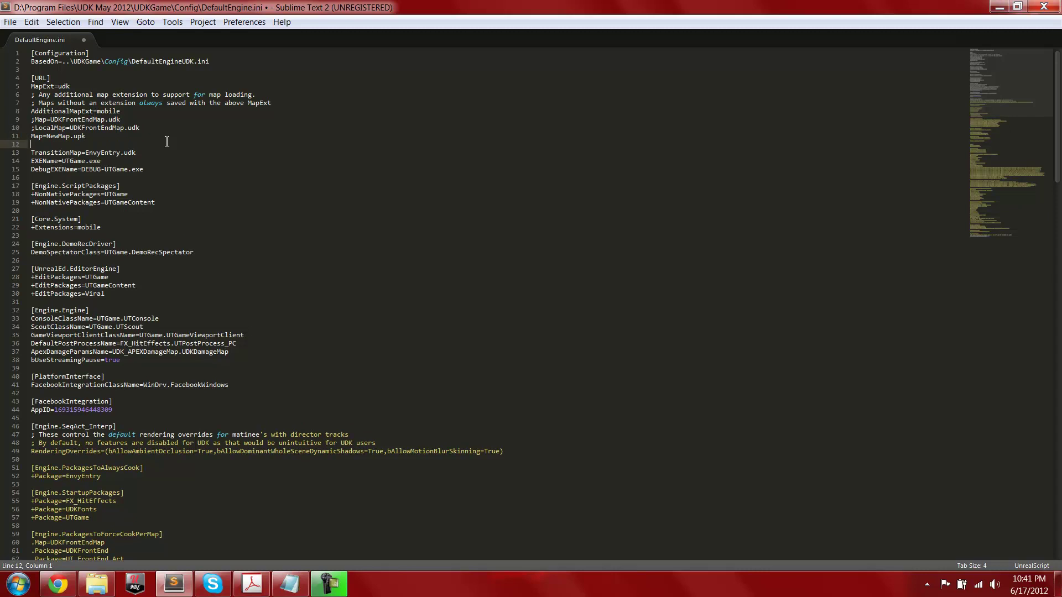
{"action": "type", "text": "LocalM"}
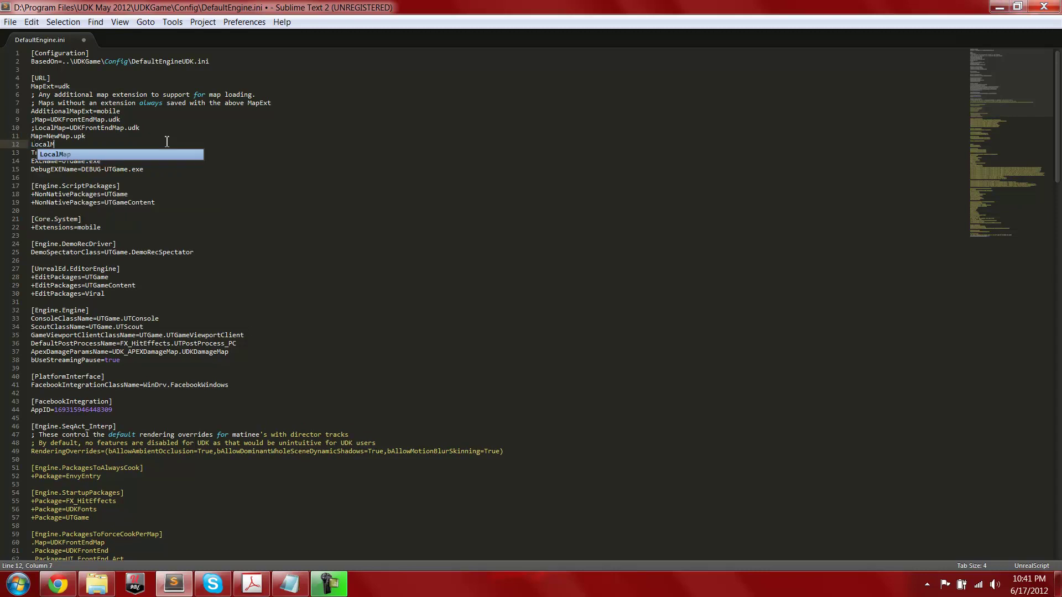
{"action": "type", "text": "ap"}
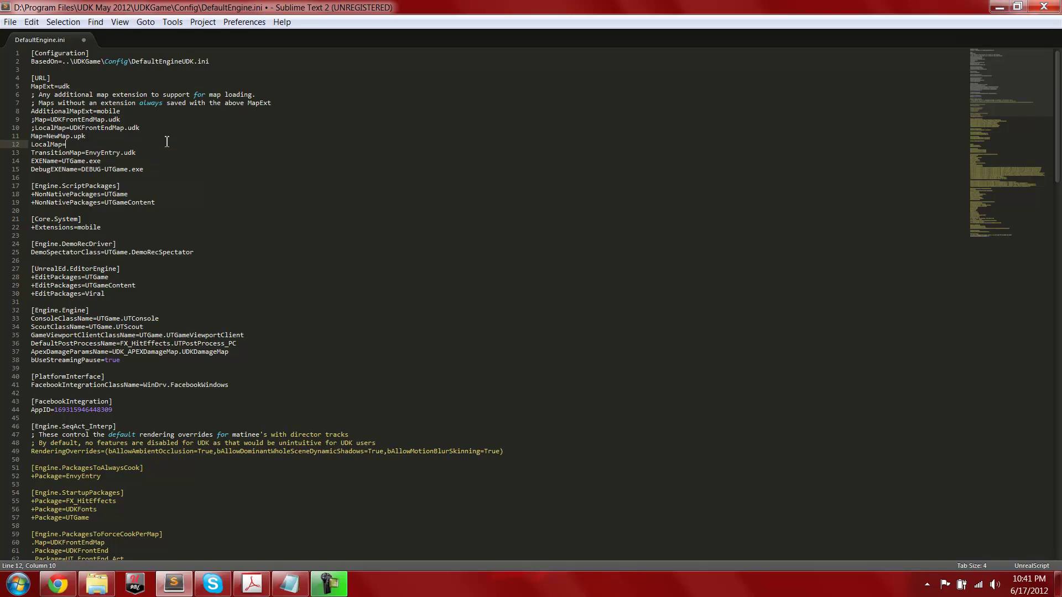
{"action": "type", "text": "=NewMa"}
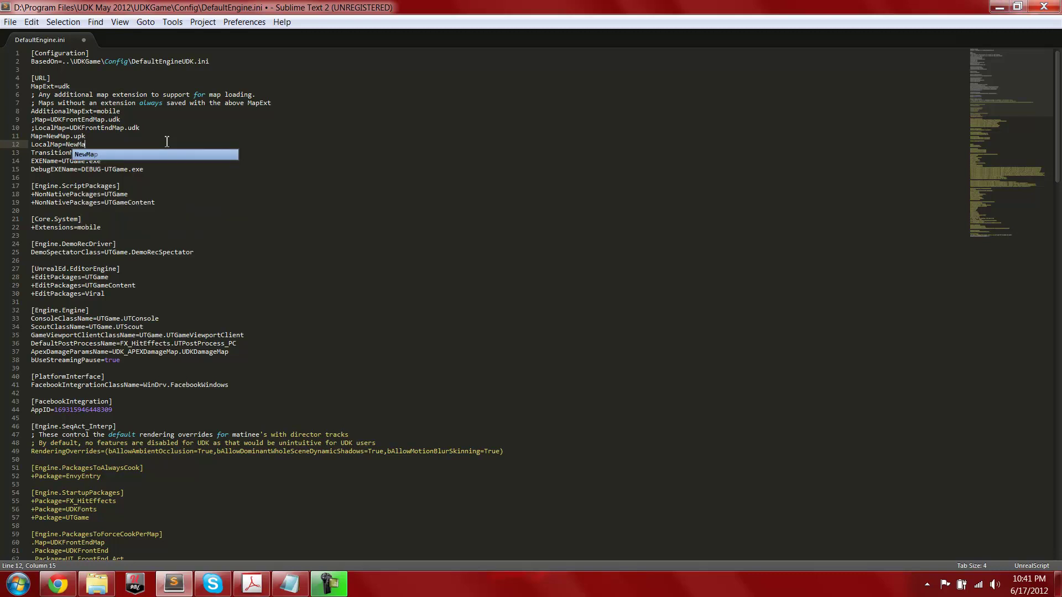
{"action": "type", "text": "p.u"}
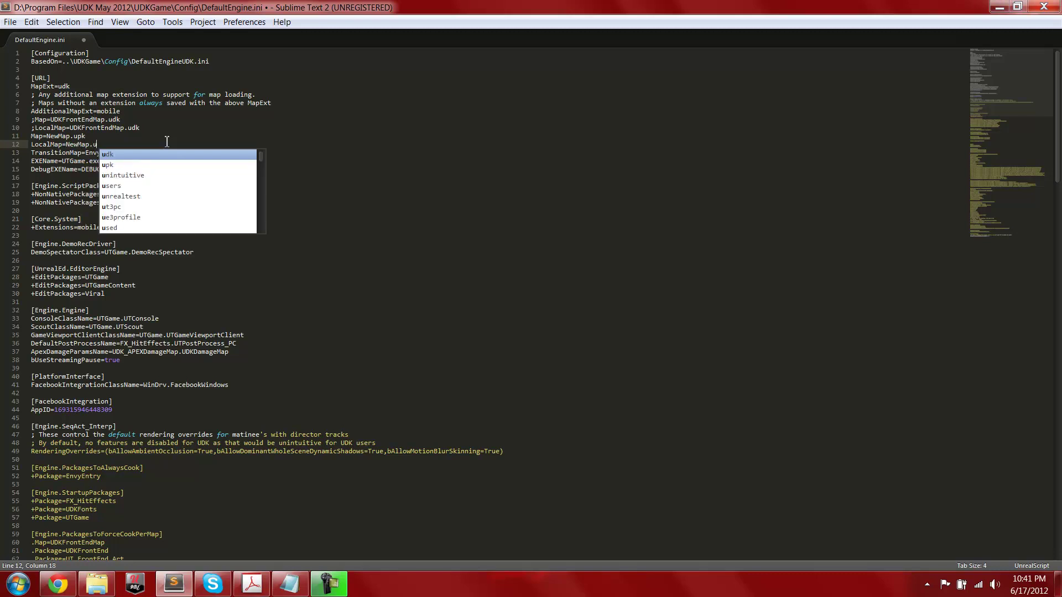
{"action": "type", "text": "pk"}
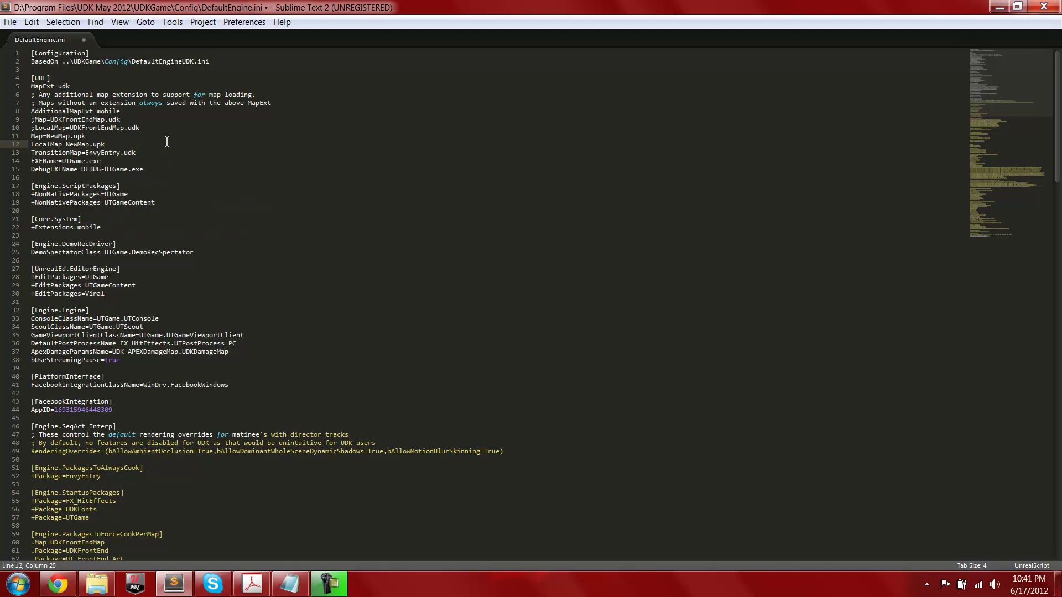
{"action": "key", "text": "ctrl+s"}
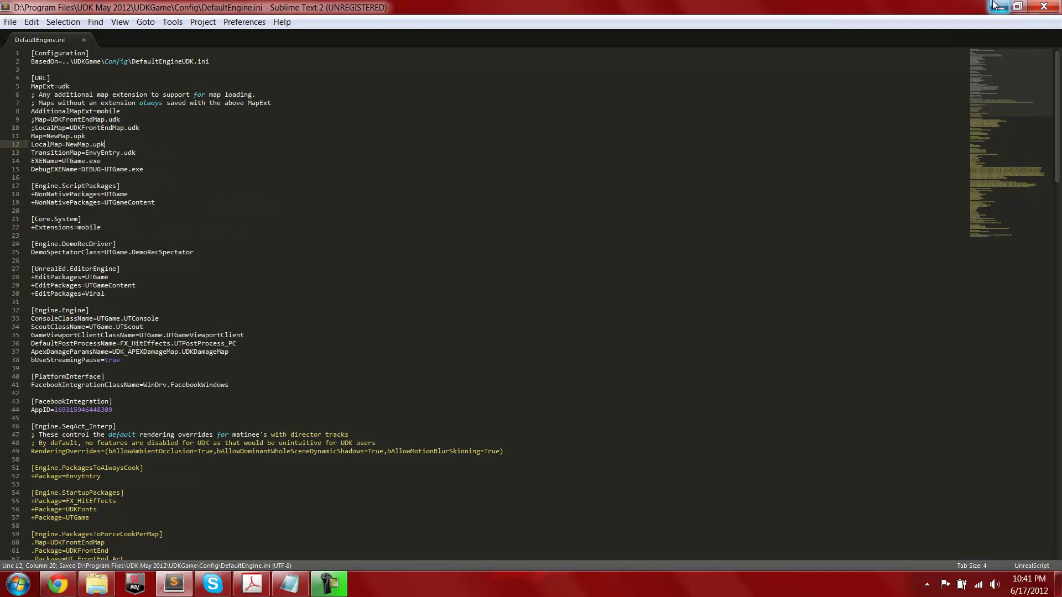
Close Sublime Text 2 and the Config folder window
{"action": "left_click", "coordinate": [1037, 7]}
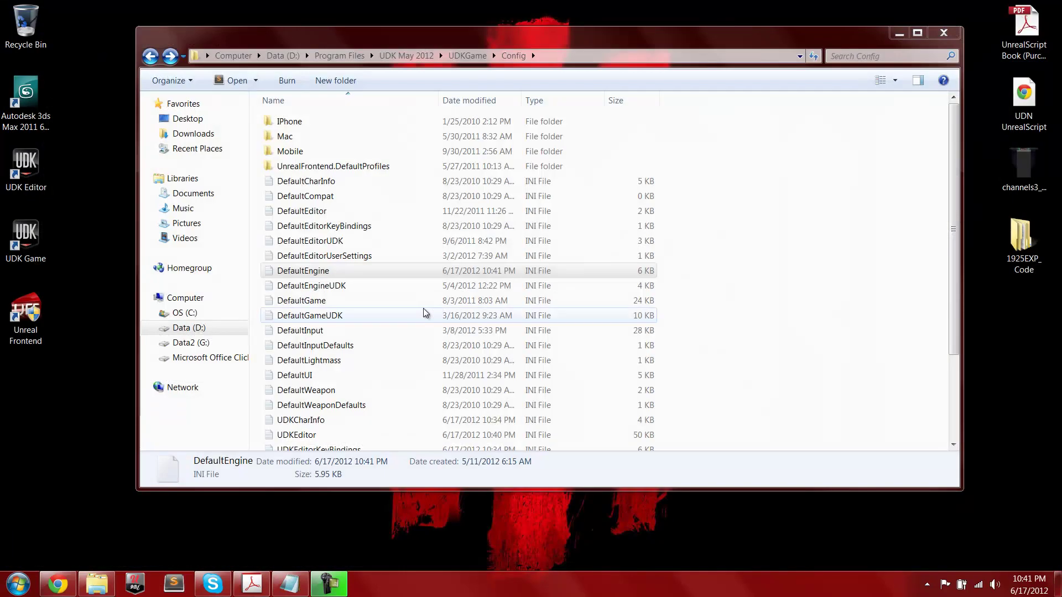
{"action": "left_click", "coordinate": [420, 270]}
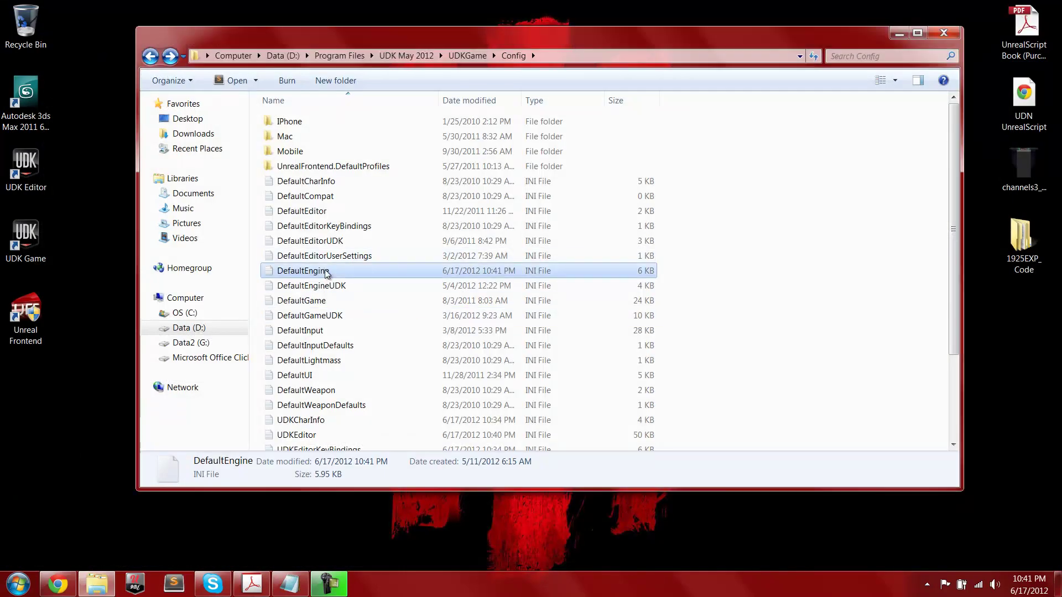
{"action": "left_click", "coordinate": [944, 33]}
Run Unreal Frontend until the full script compile finishes with 0 errors, then close it
{"action": "left_click", "coordinate": [21, 320]}
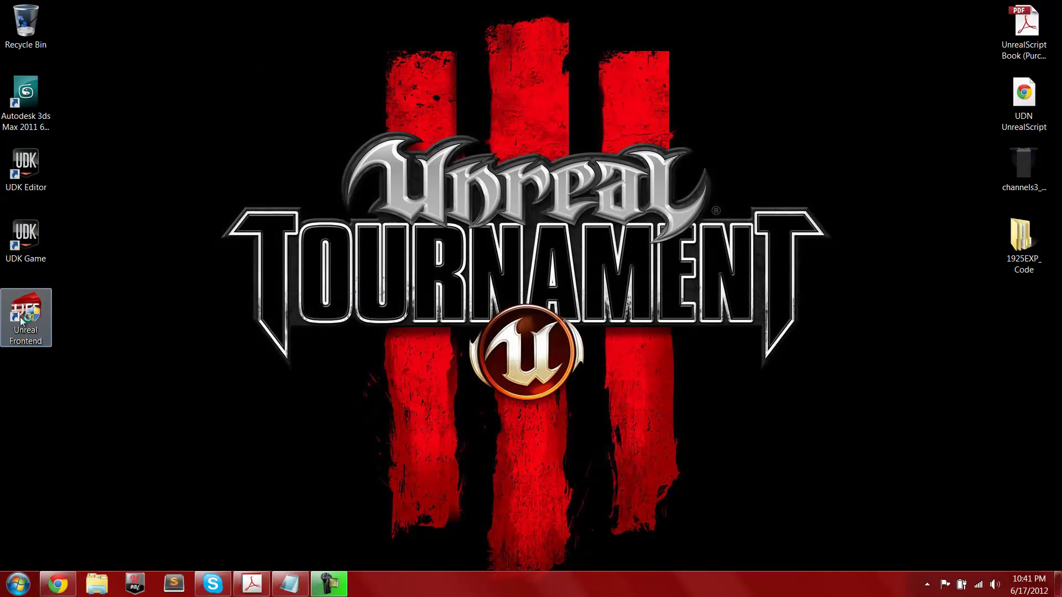
{"action": "left_click", "coordinate": [603, 319]}
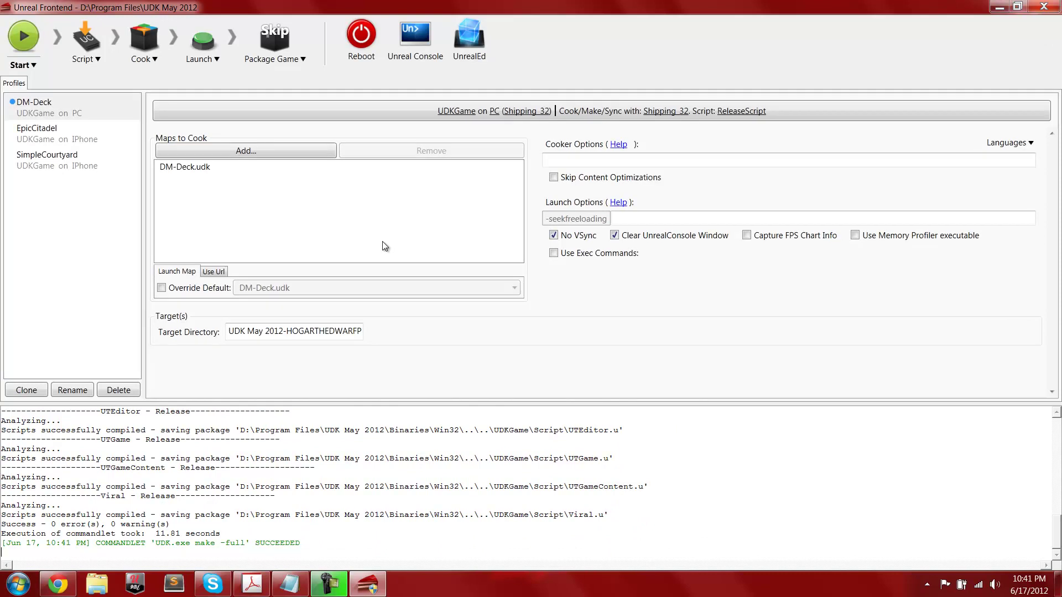
{"action": "key", "text": "alt+F4"}
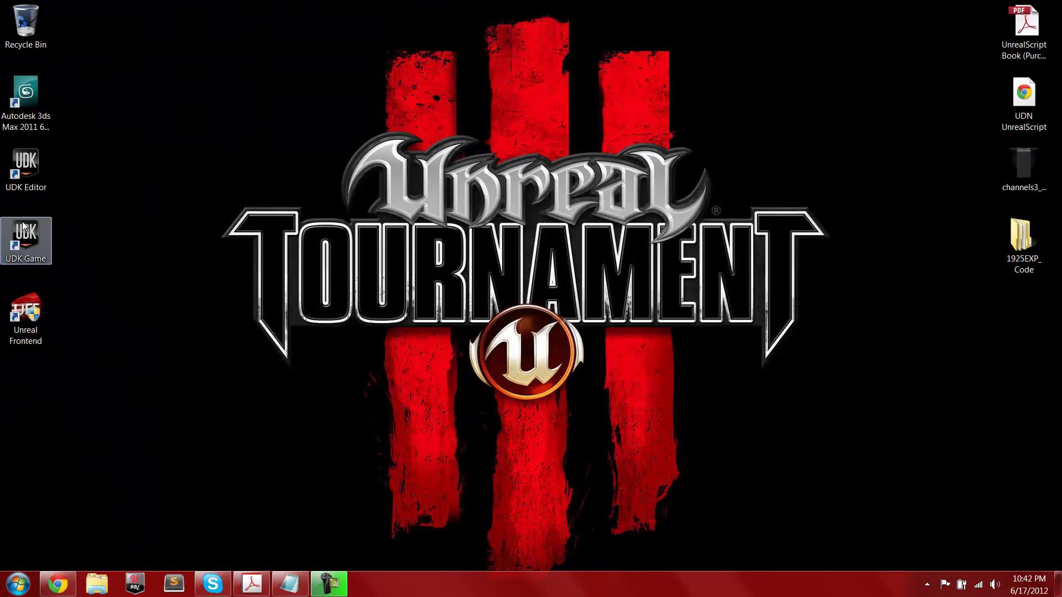
{"action": "double_click", "coordinate": [23, 227]}
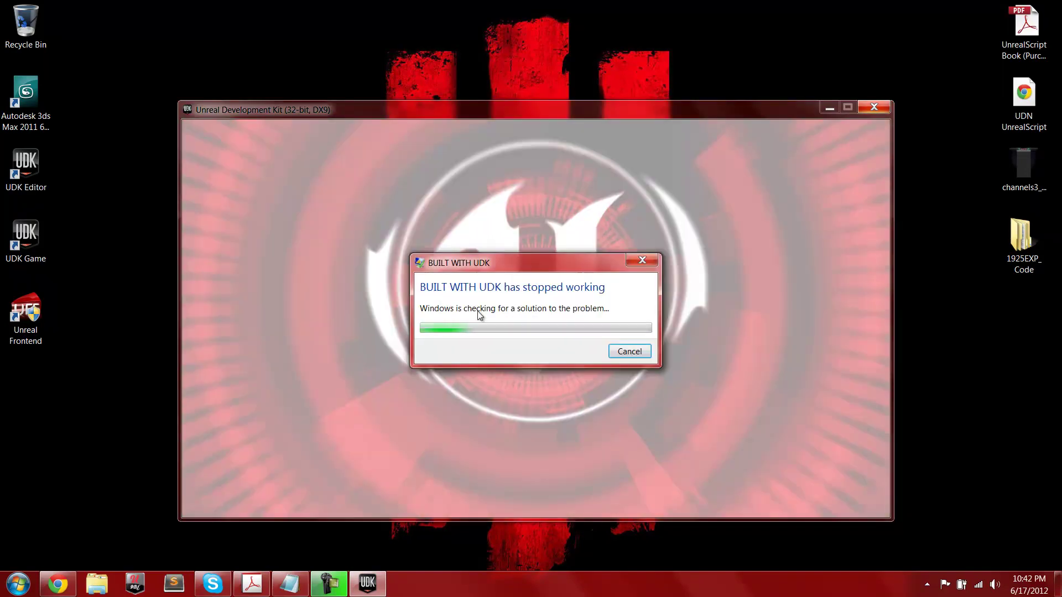
{"action": "left_click", "coordinate": [629, 351]}
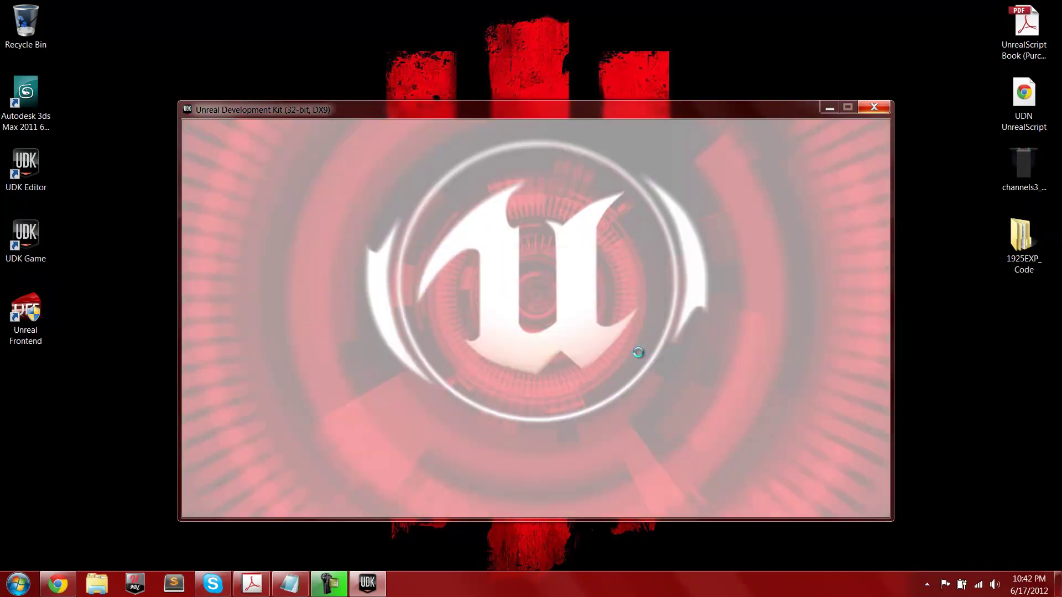
{"action": "left_click", "coordinate": [874, 108]}
{"action": "double_click", "coordinate": [3, 244]}
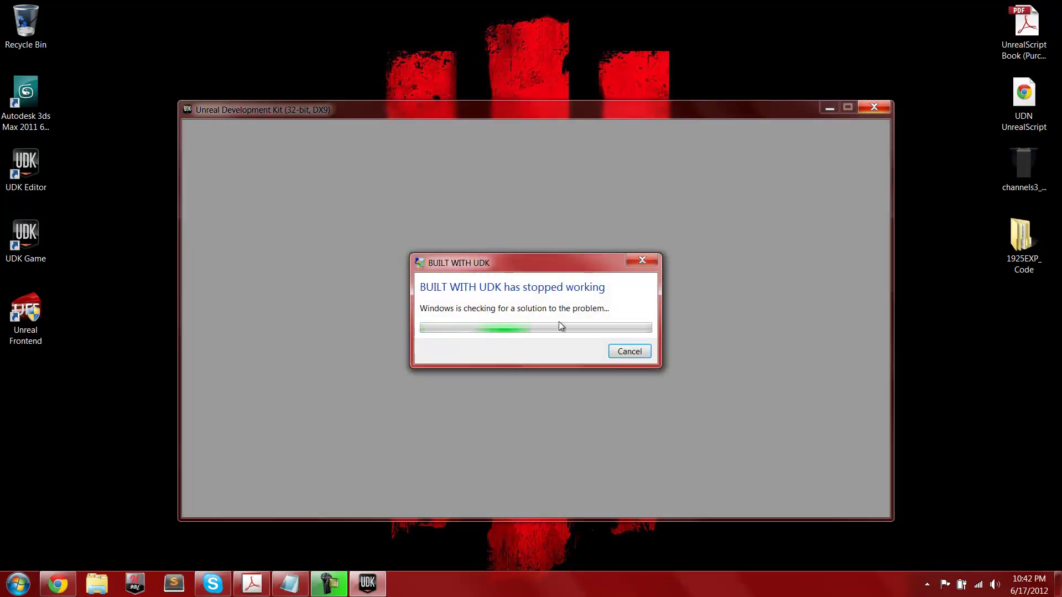
{"action": "left_click", "coordinate": [619, 352]}
{"action": "left_click", "coordinate": [874, 107]}
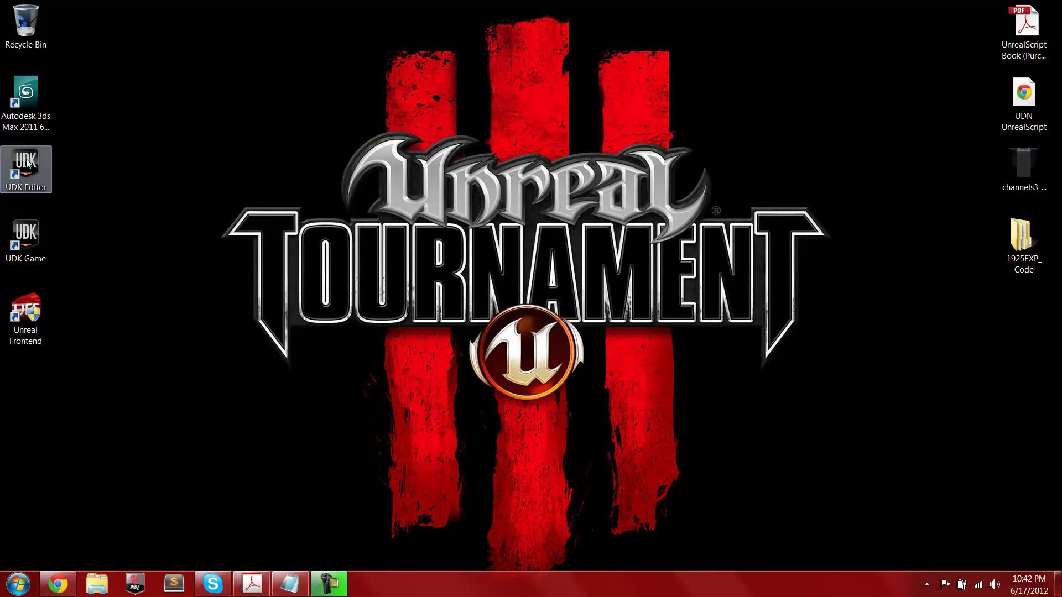
Launch UDK Editor and reopen NewMain.udk through Existing Map, dismissing the Content Browser and Welcome screen
{"action": "double_click", "coordinate": [46, 183]}
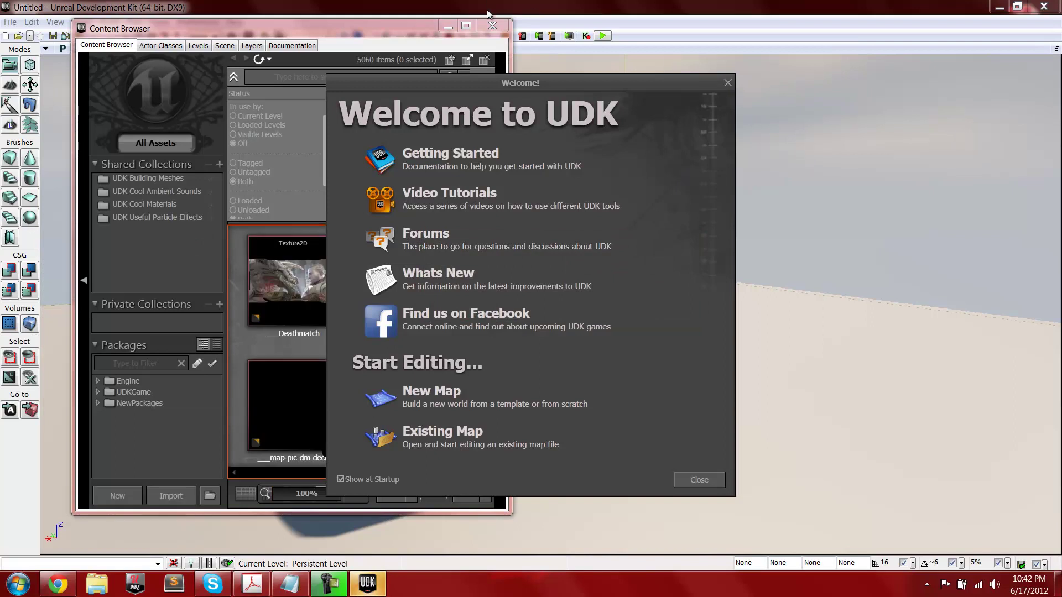
{"action": "left_click", "coordinate": [492, 26]}
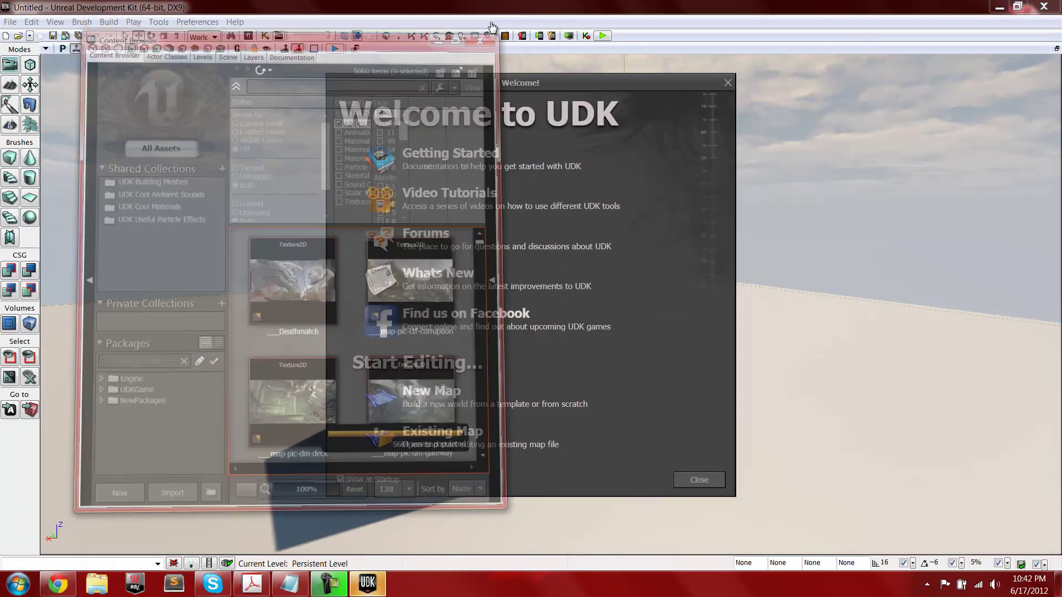
{"action": "left_click", "coordinate": [428, 423]}
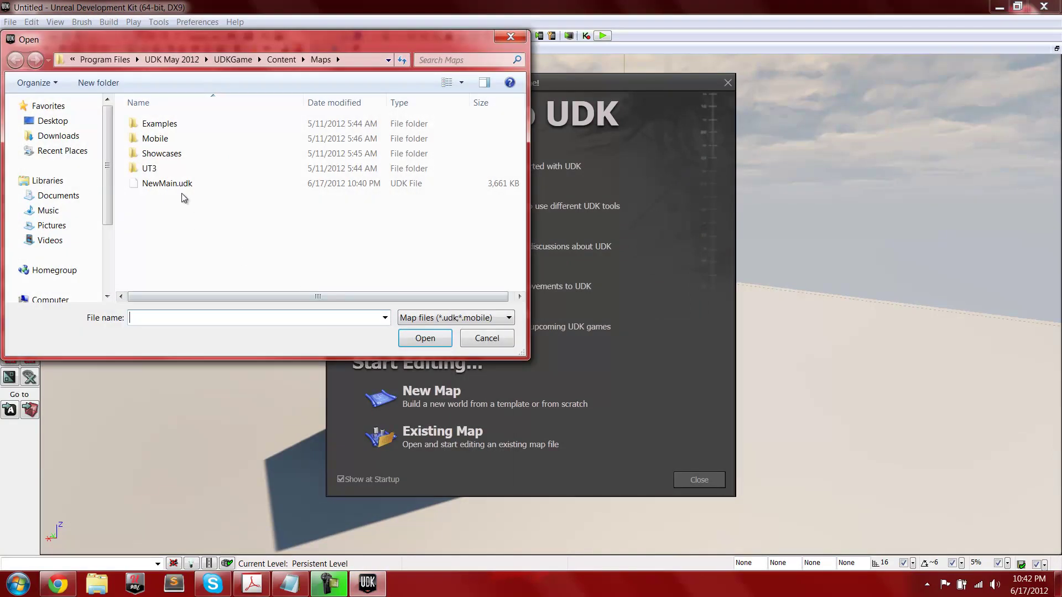
{"action": "double_click", "coordinate": [179, 178]}
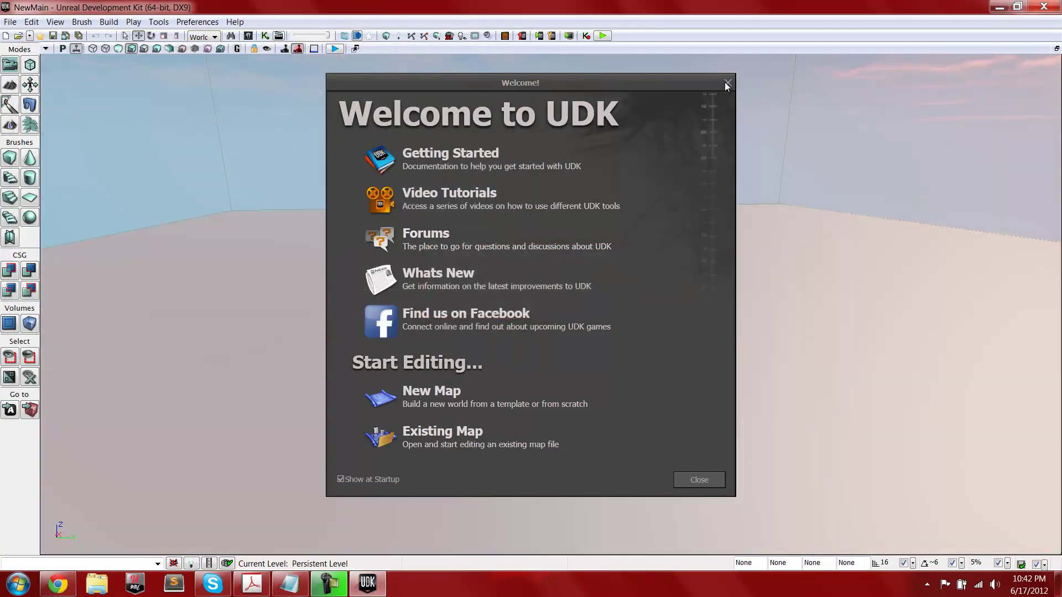
{"action": "left_click", "coordinate": [727, 83]}
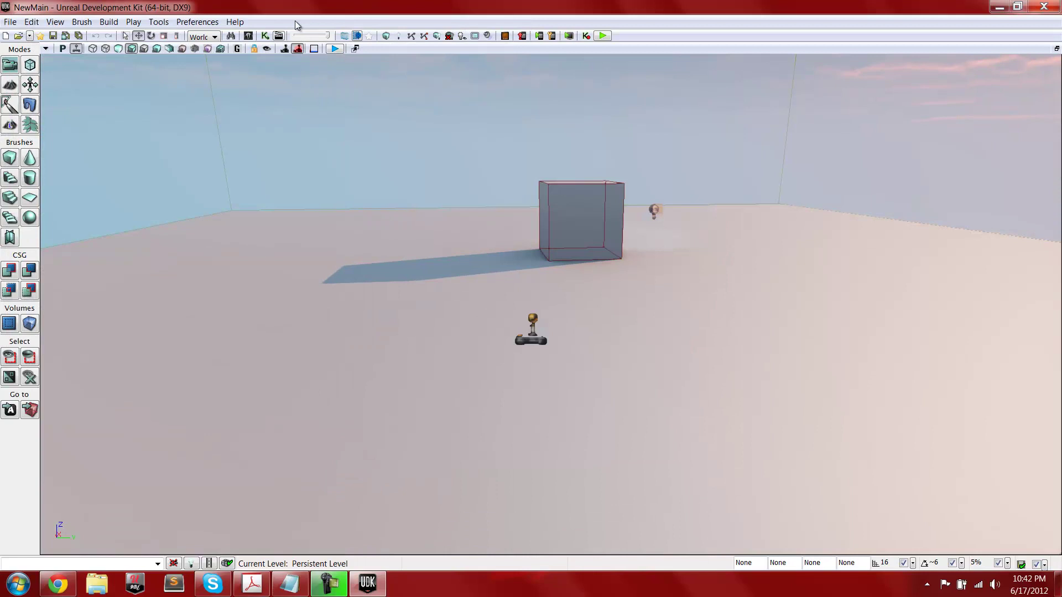
Open and close Kismet, then tilt the view down over the floor
{"action": "left_click", "coordinate": [265, 36]}
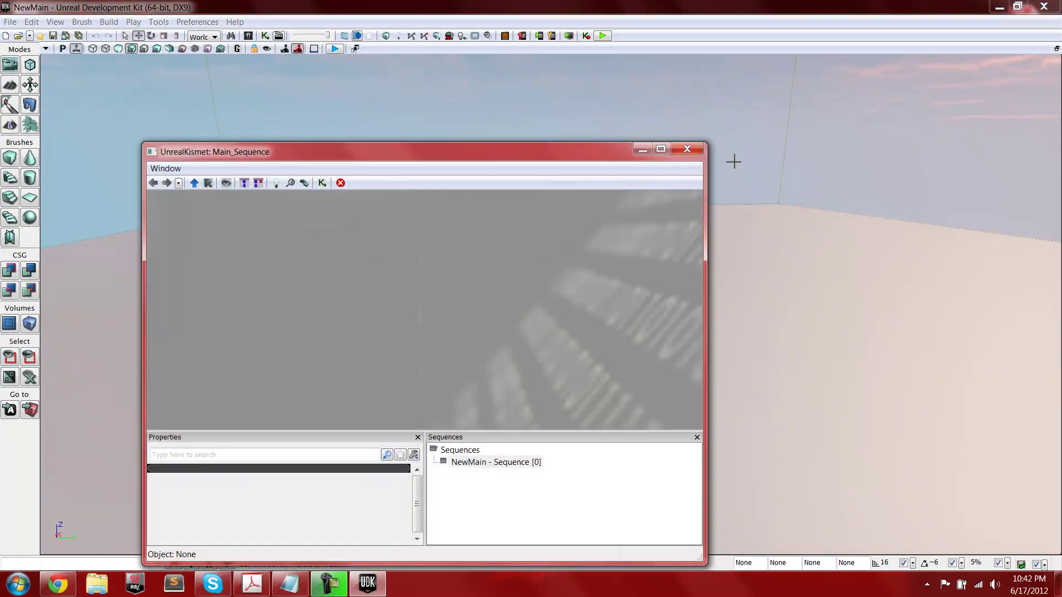
{"action": "left_click", "coordinate": [689, 148]}
{"action": "right_click_drag", "start_coordinate": [690, 160], "coordinate": [564, 316]}
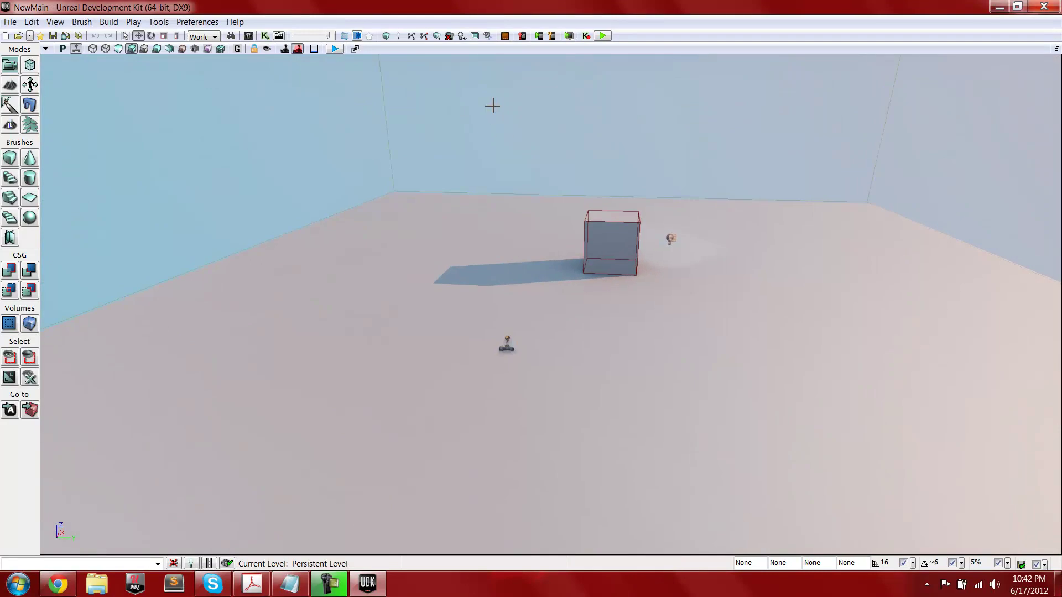
Play NewMain on PC, then pause with Esc and exit, which crashes the game
{"action": "left_click", "coordinate": [10, 22]}
{"action": "mouse_move", "coordinate": [191, 20]}
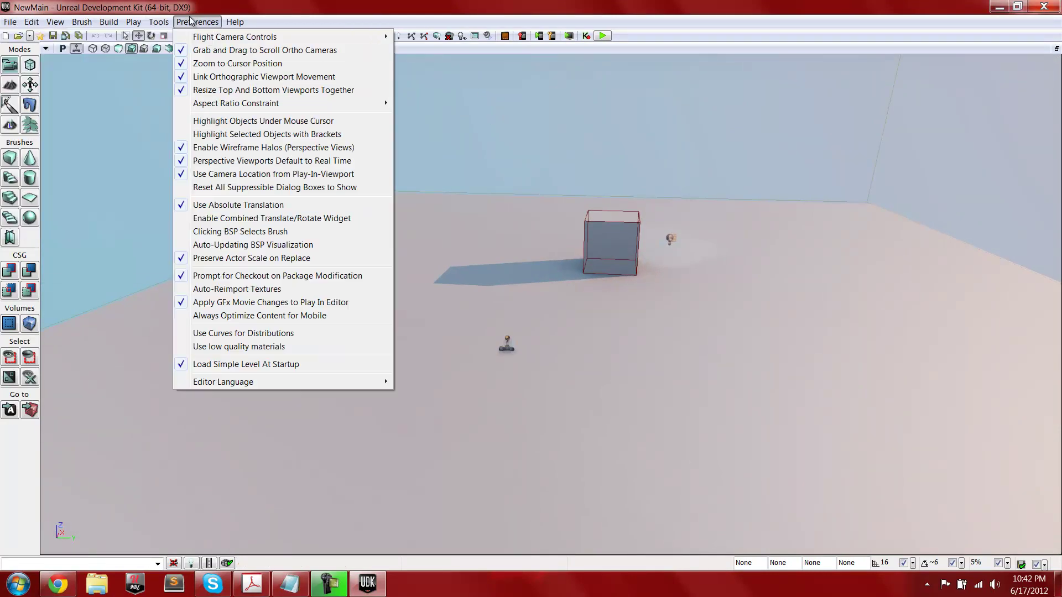
{"action": "mouse_move", "coordinate": [133, 22]}
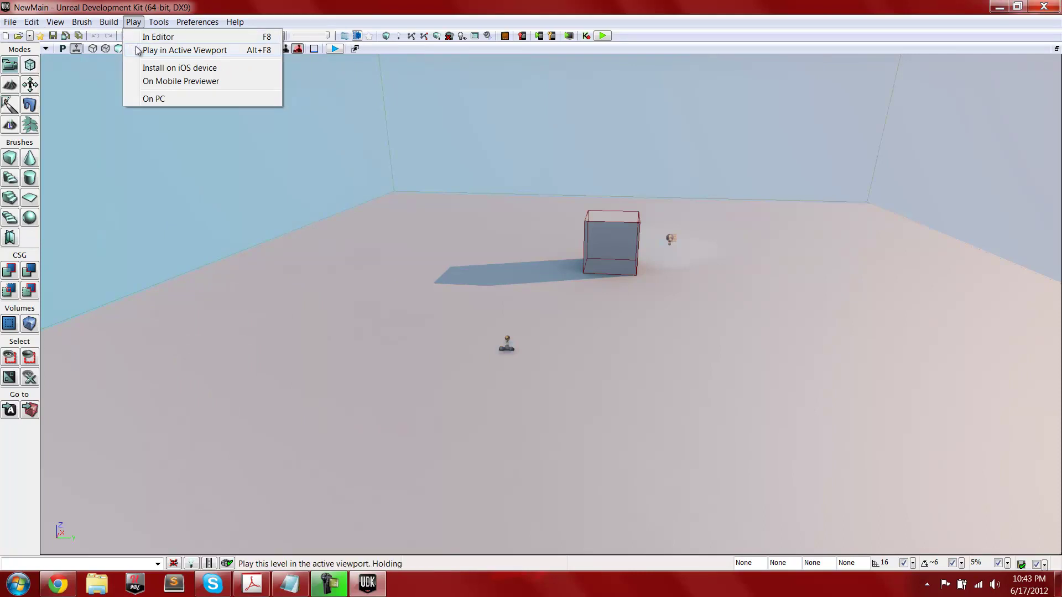
{"action": "left_click", "coordinate": [145, 99]}
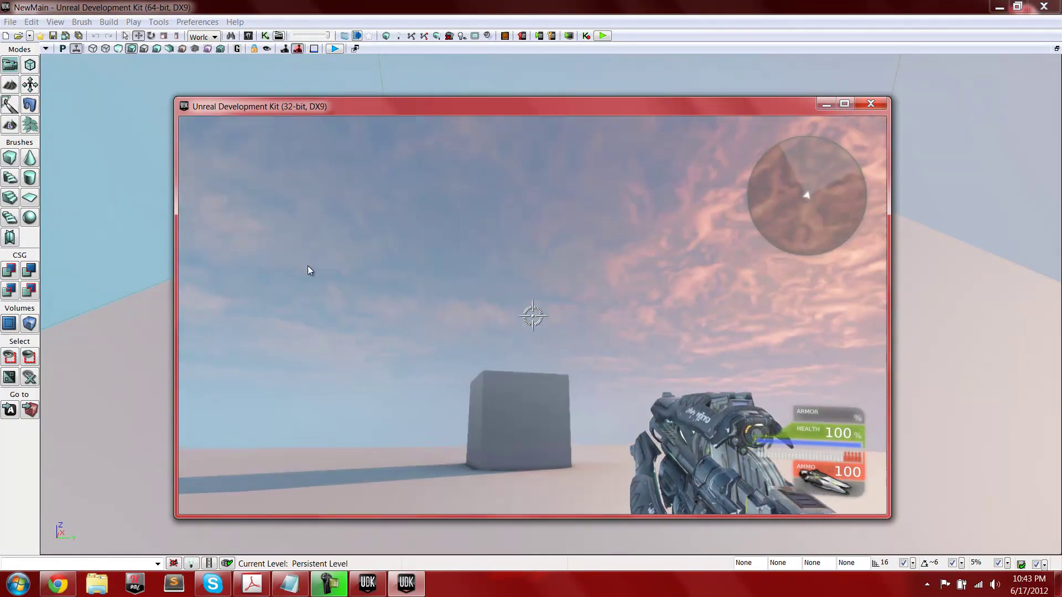
{"action": "key", "text": "Escape"}
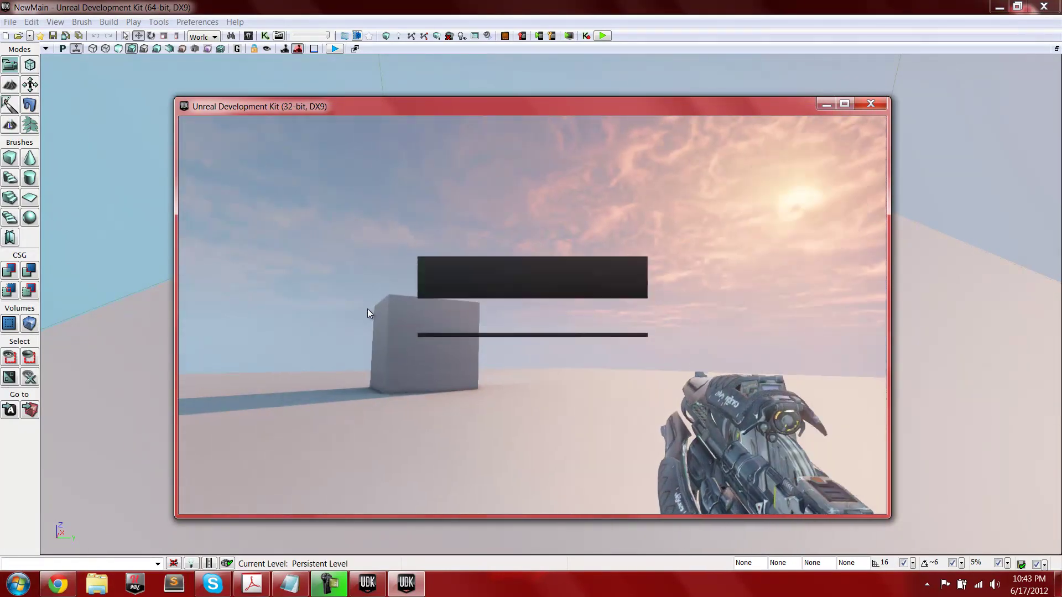
{"action": "left_click", "coordinate": [441, 325]}
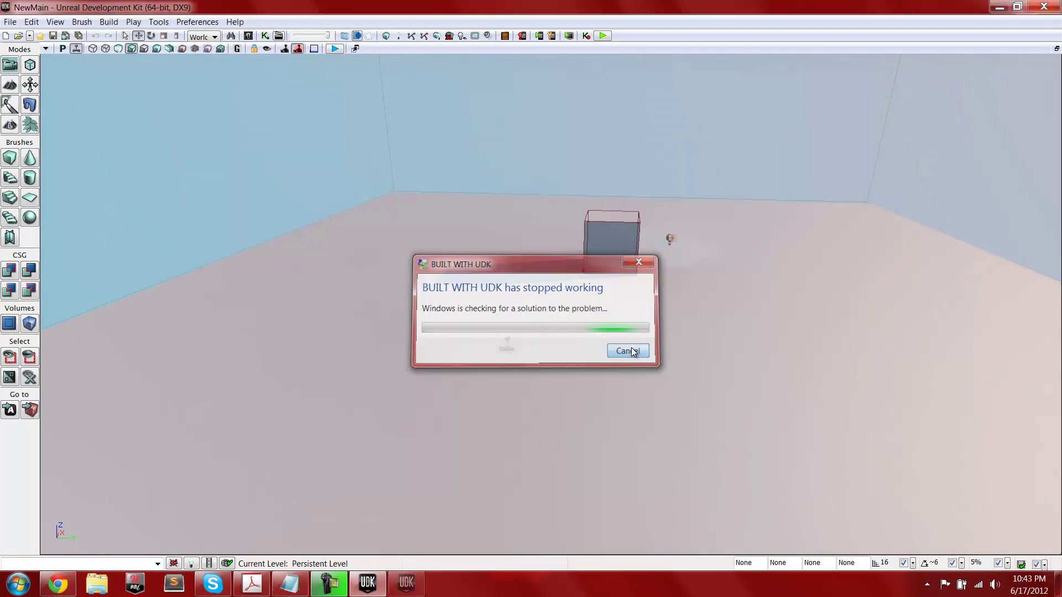
Dismiss the crash report and delete the existing player start near the cube
{"action": "left_click", "coordinate": [628, 351]}
{"action": "right_click_drag", "start_coordinate": [435, 241], "coordinate": [434, 252]}
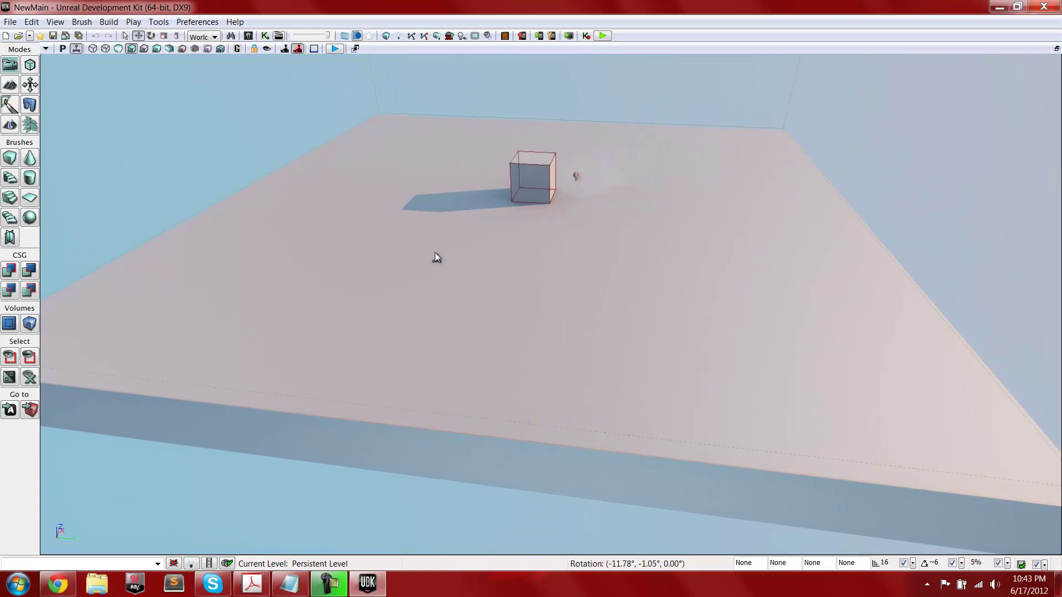
{"action": "left_click_drag", "start_coordinate": [435, 252], "coordinate": [431, 238]}
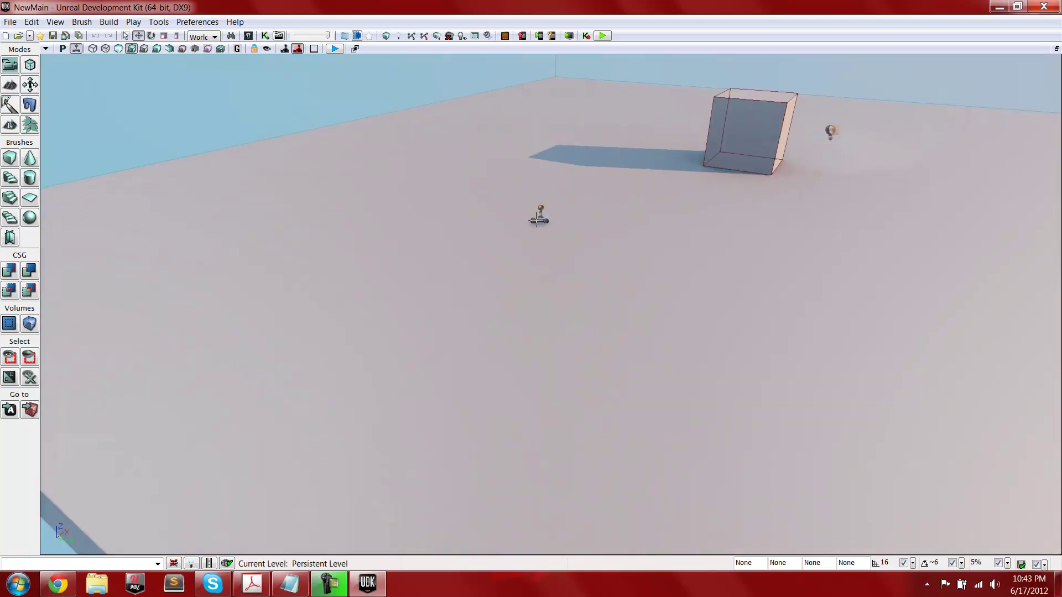
{"action": "left_click", "coordinate": [537, 220]}
{"action": "key", "text": "Delete"}
Add a new PlayerStart on the floor in front of the cube and run Build All
{"action": "left_click", "coordinate": [624, 302]}
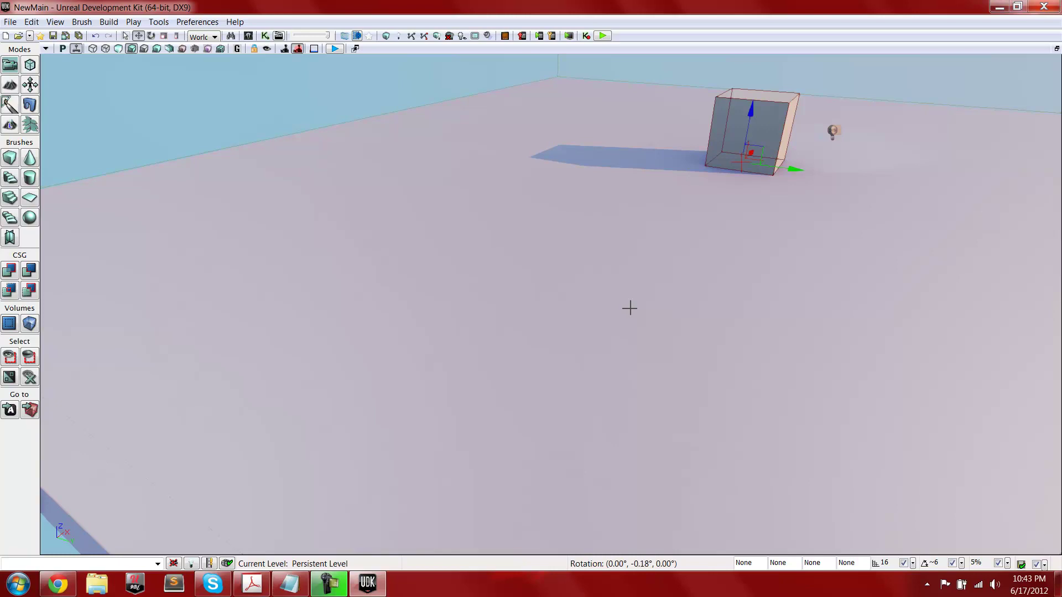
{"action": "right_click", "coordinate": [631, 311]}
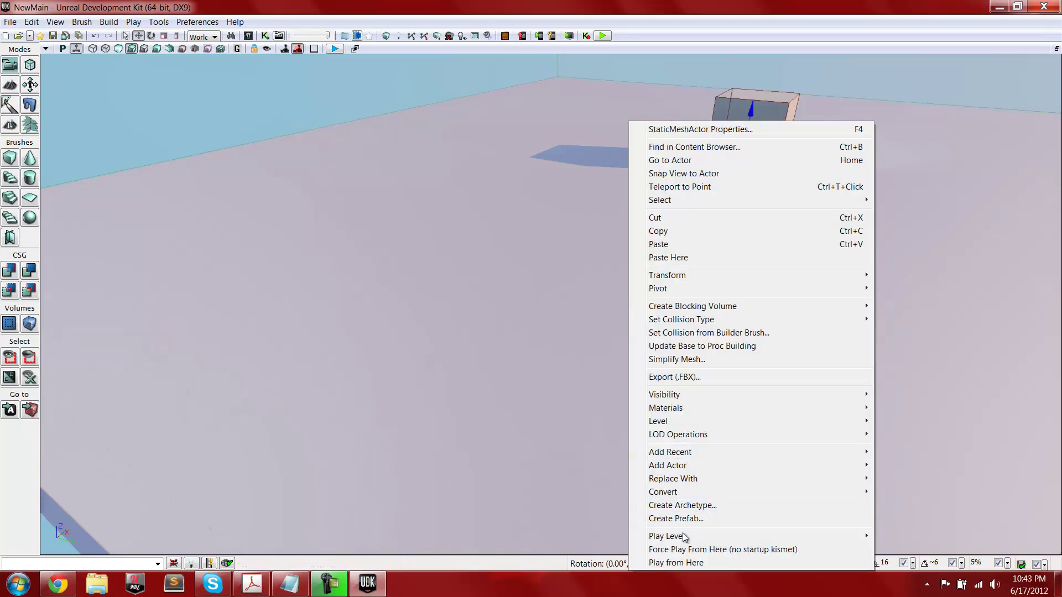
{"action": "mouse_move", "coordinate": [684, 538]}
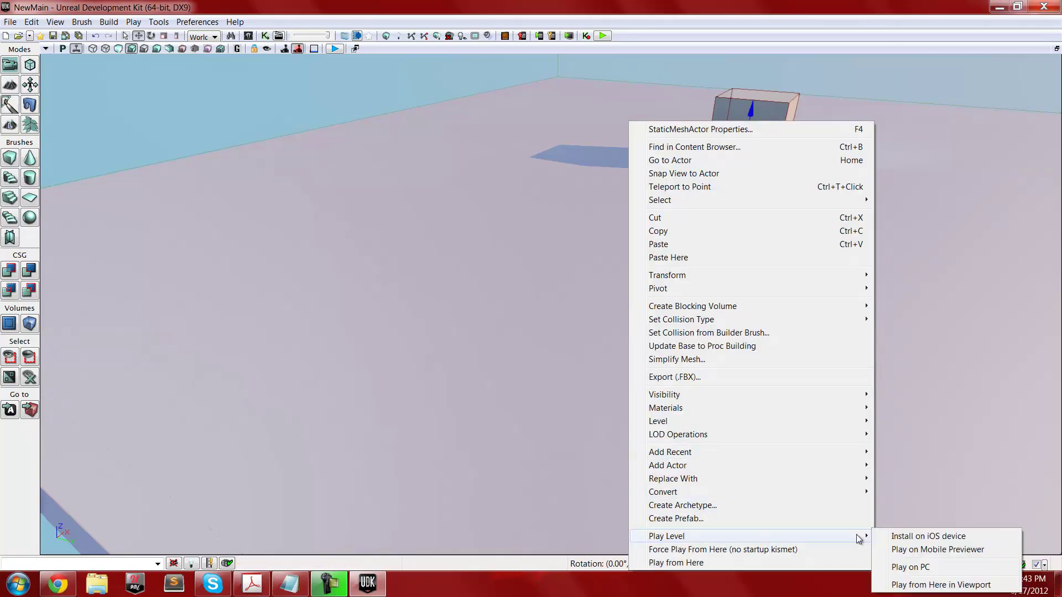
{"action": "mouse_move", "coordinate": [758, 466]}
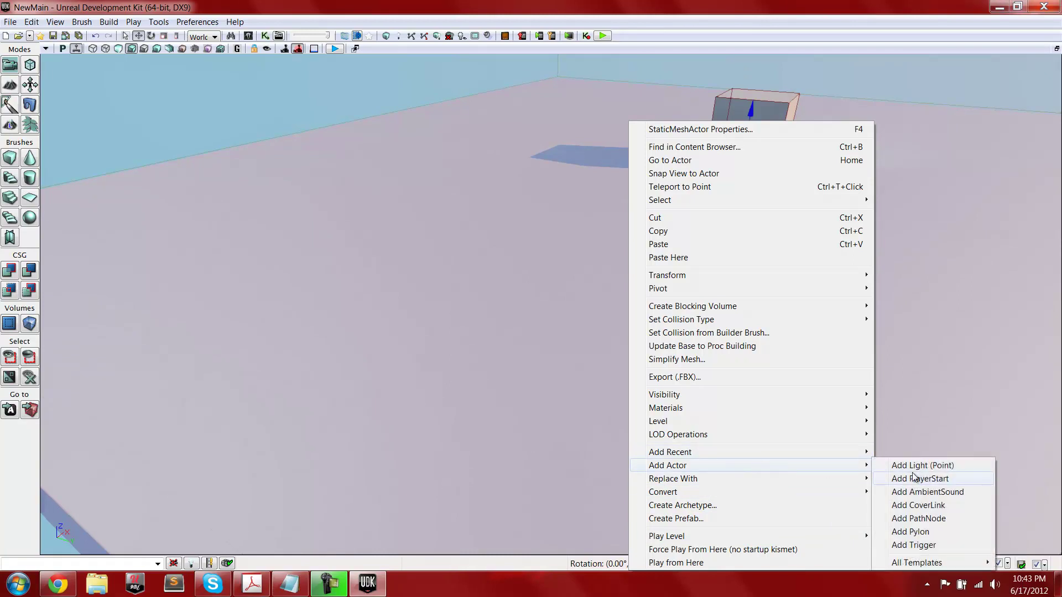
{"action": "left_click", "coordinate": [918, 478]}
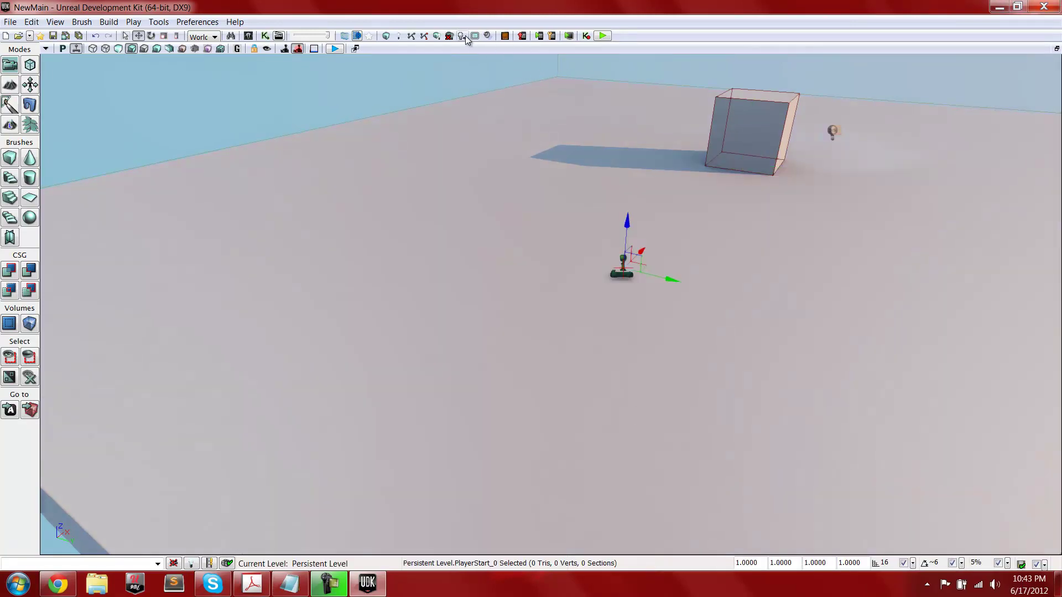
{"action": "left_click", "coordinate": [435, 37]}
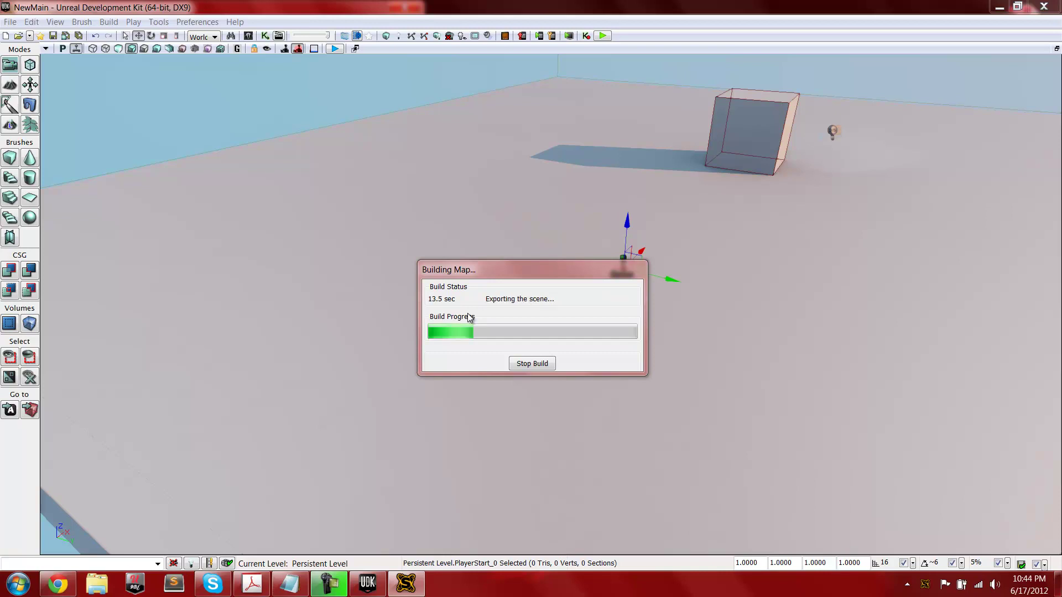
In Explorer, navigate to D:\Program Files\UDK May 2012
{"action": "left_click", "coordinate": [96, 584]}
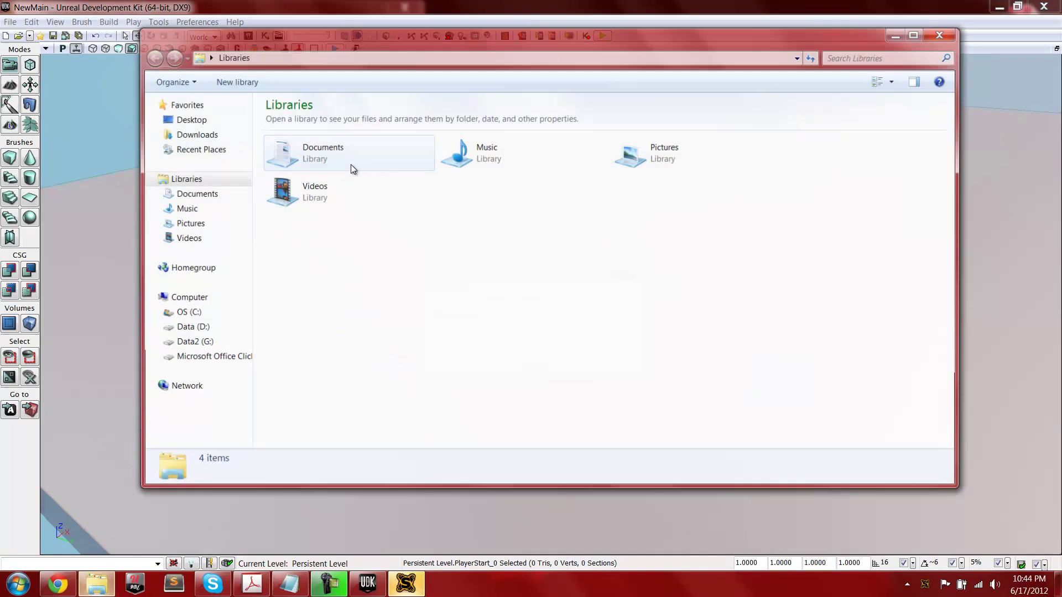
{"action": "left_click", "coordinate": [193, 328]}
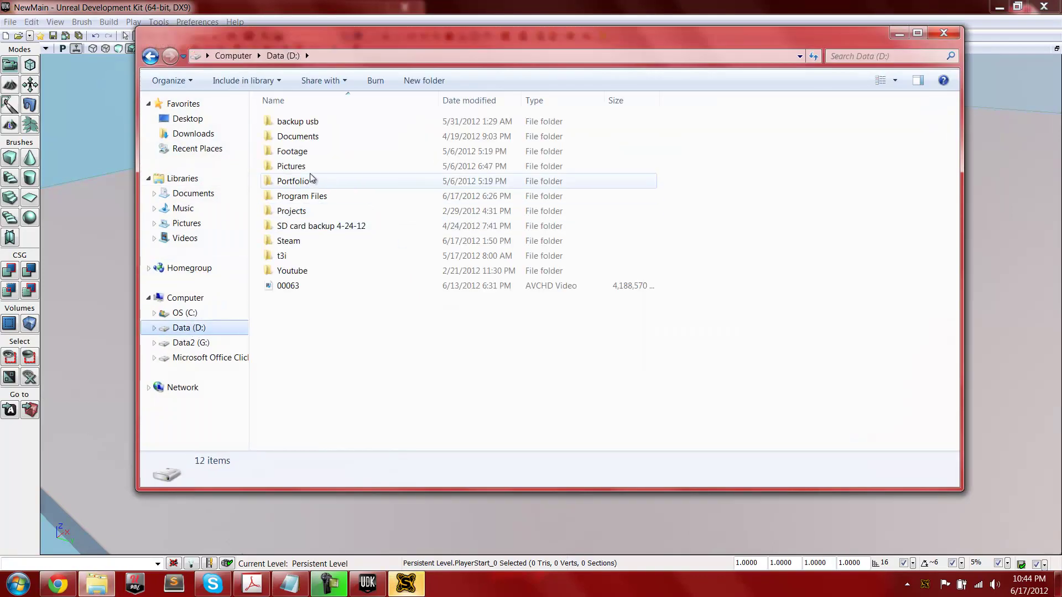
{"action": "double_click", "coordinate": [308, 195]}
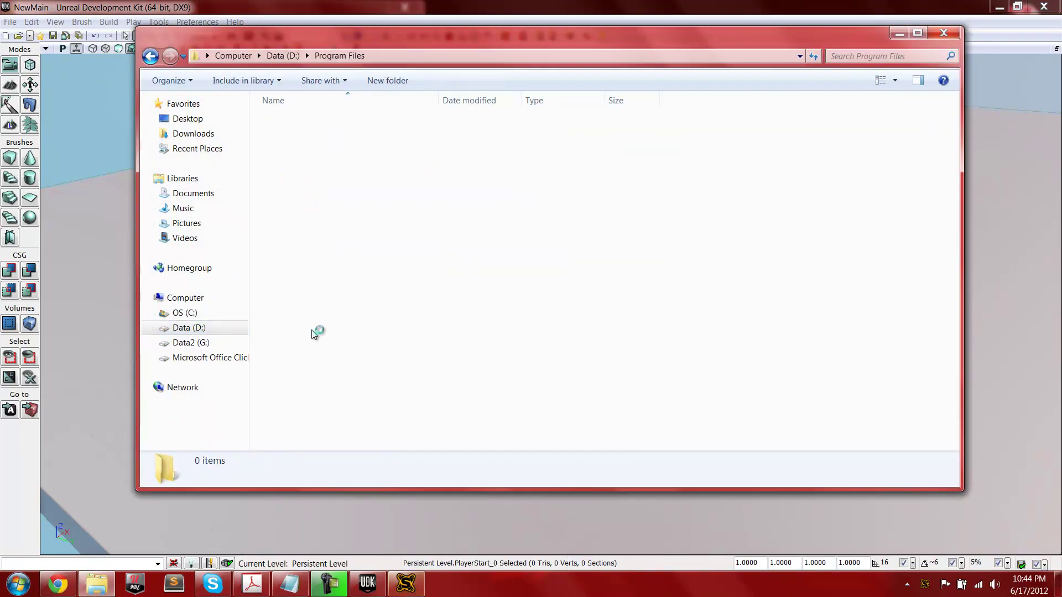
{"action": "scroll", "coordinate": [313, 334], "scroll_direction": "down", "scroll_amount": 1}
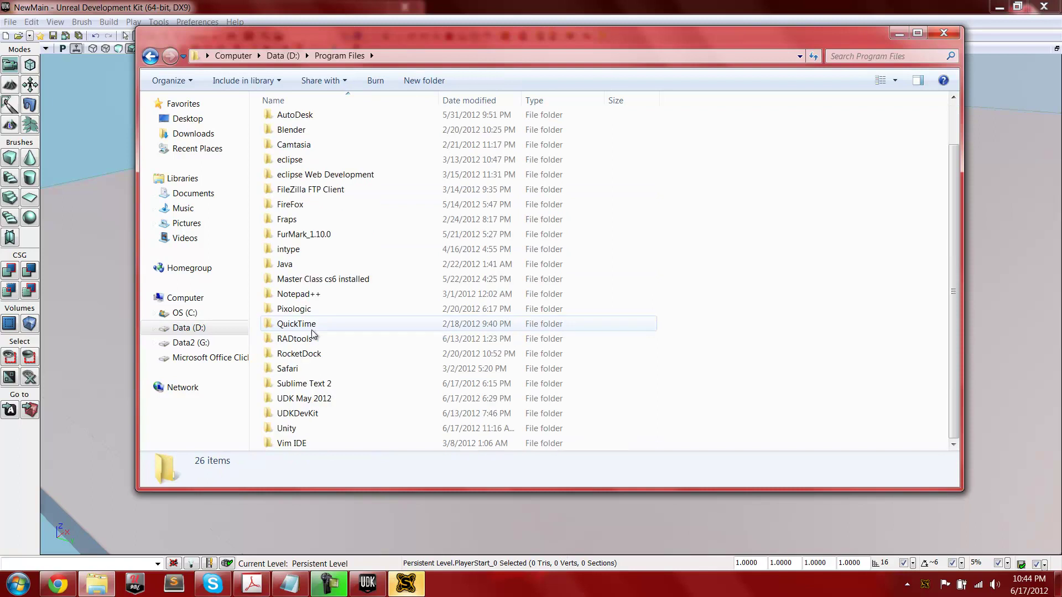
{"action": "left_click", "coordinate": [313, 387]}
{"action": "double_click", "coordinate": [313, 387]}
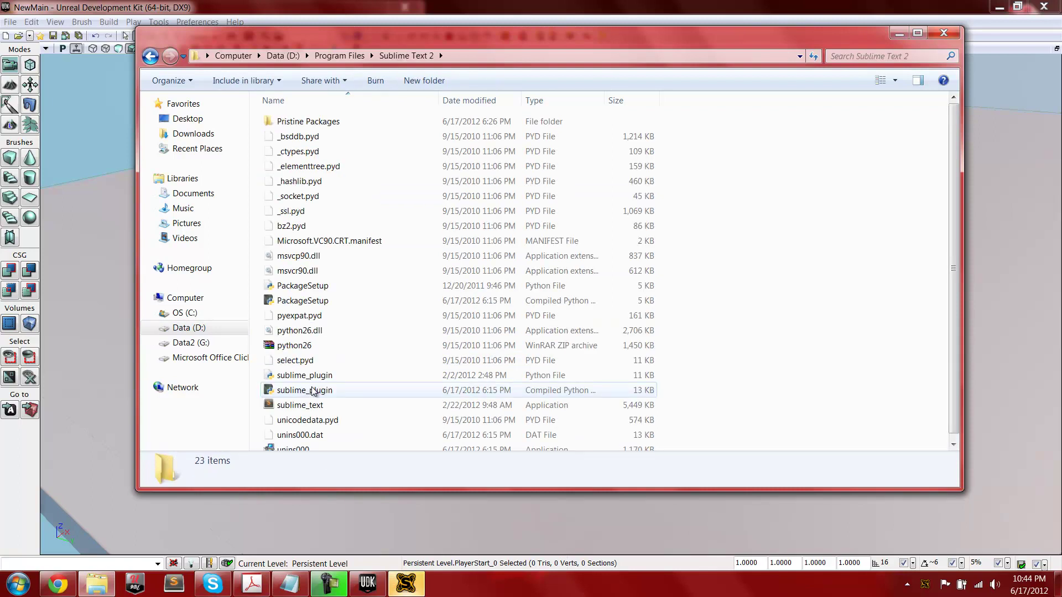
{"action": "key", "text": "BackSpace"}
{"action": "scroll", "coordinate": [321, 420], "scroll_direction": "down", "scroll_amount": 1}
{"action": "double_click", "coordinate": [319, 416]}
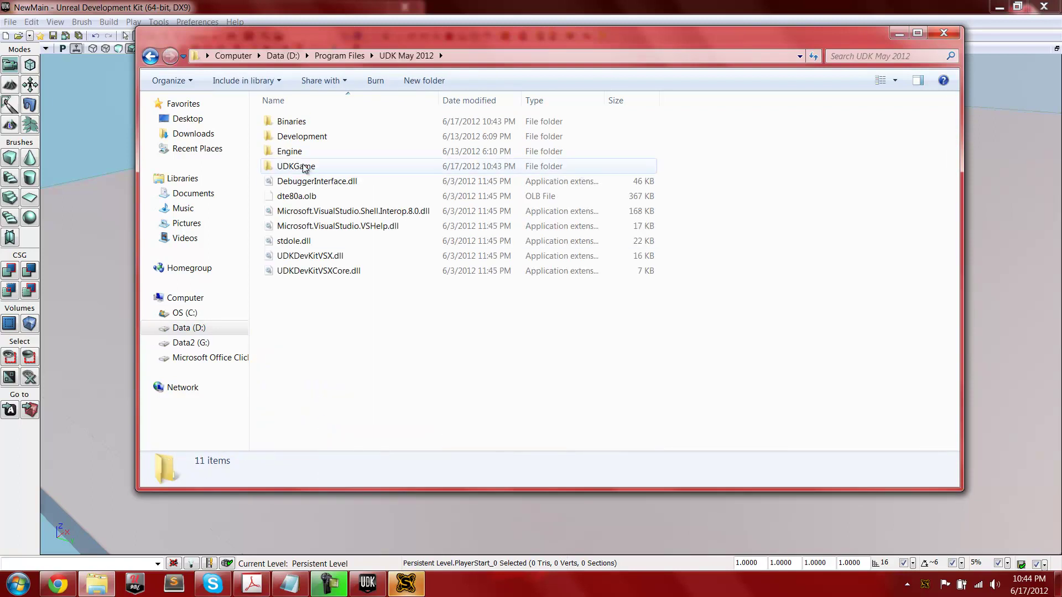
Go into UDKGame\Config and open DefaultEngine.ini in Sublime Text 2
{"action": "left_click", "coordinate": [301, 127]}
{"action": "left_click", "coordinate": [303, 168]}
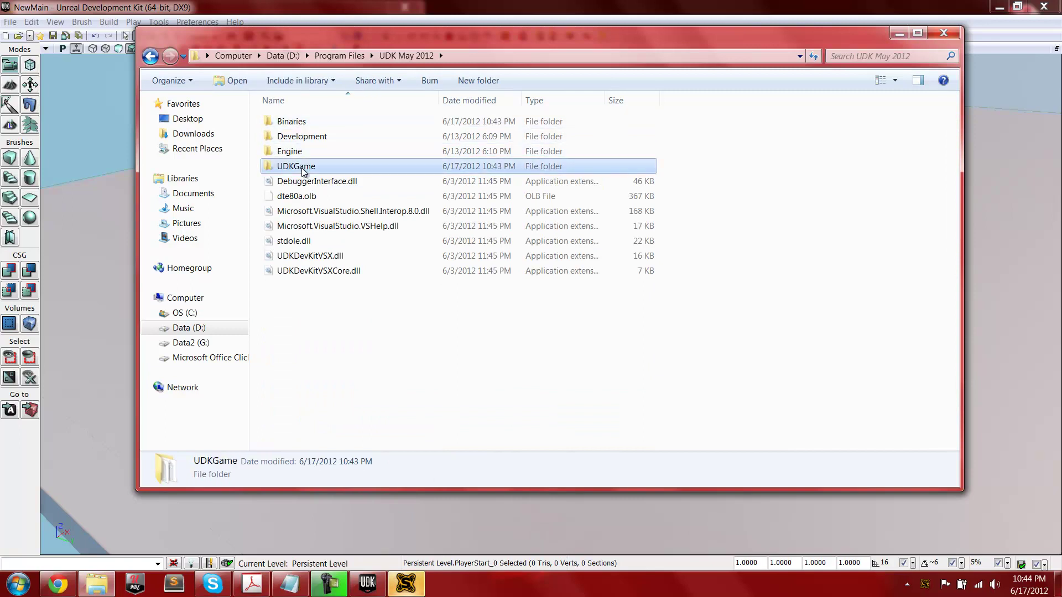
{"action": "double_click", "coordinate": [304, 168]}
{"action": "key", "text": "BackSpace"}
{"action": "double_click", "coordinate": [301, 170]}
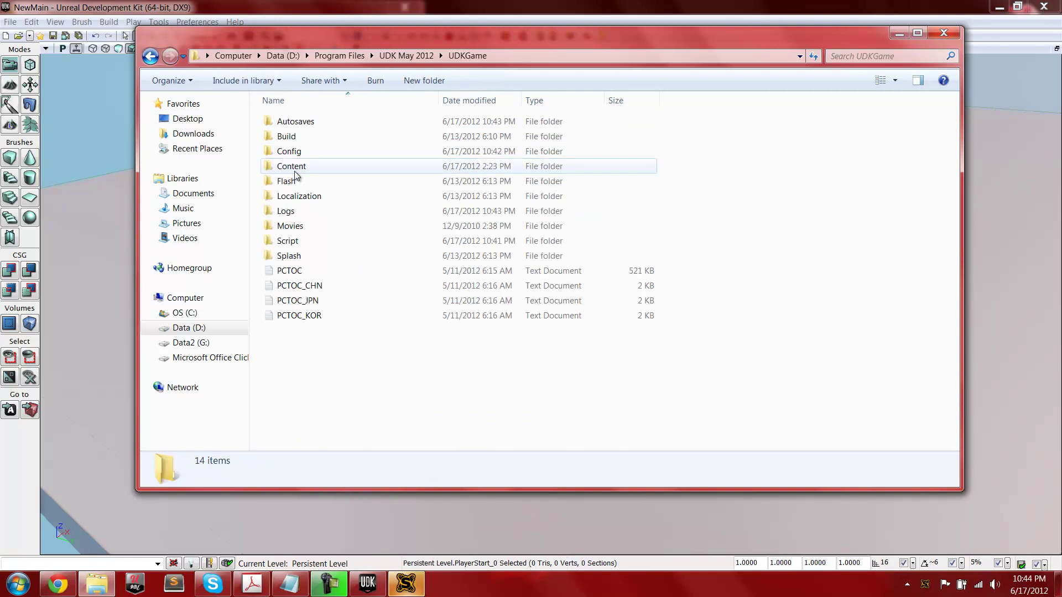
{"action": "left_click", "coordinate": [294, 169]}
{"action": "double_click", "coordinate": [289, 151]}
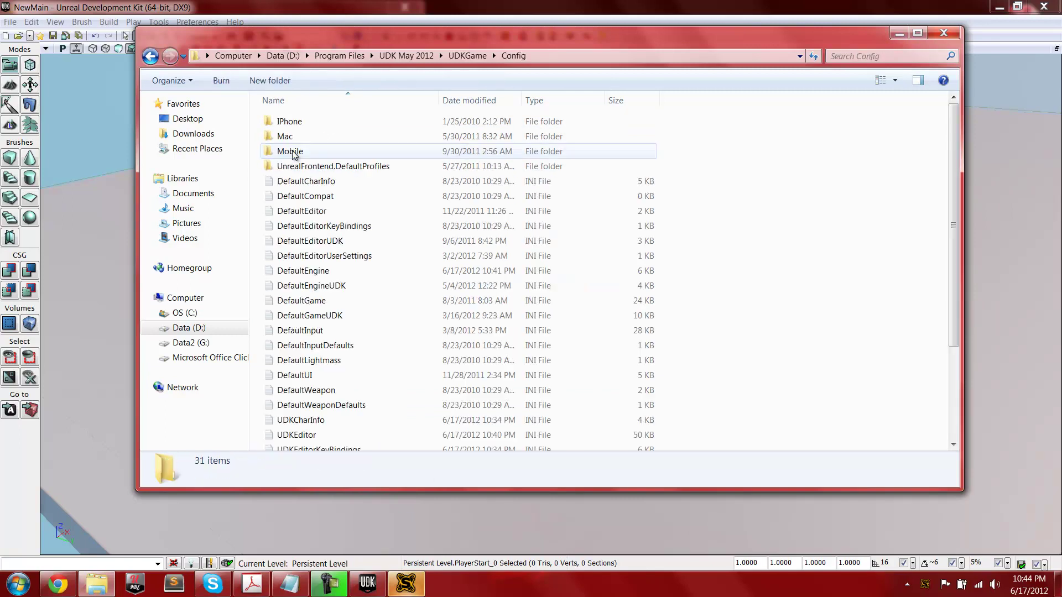
{"action": "double_click", "coordinate": [303, 273]}
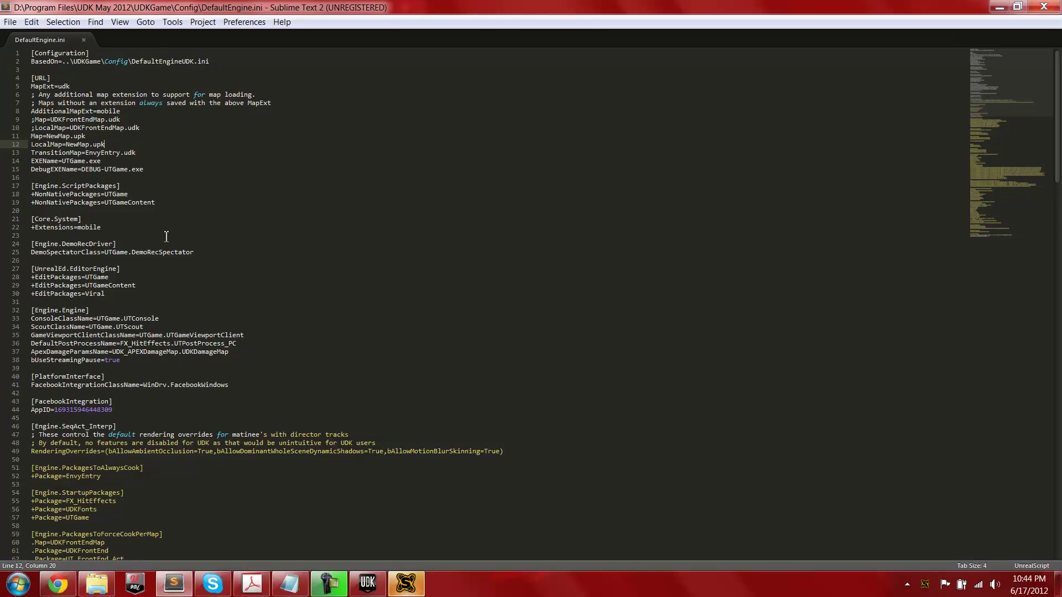
Delete the commented-out ;Map= and ;LocalMap= UDKFrontEndMap lines and save DefaultEngine.ini
{"action": "scroll", "coordinate": [130, 281], "scroll_direction": "down", "scroll_amount": 1}
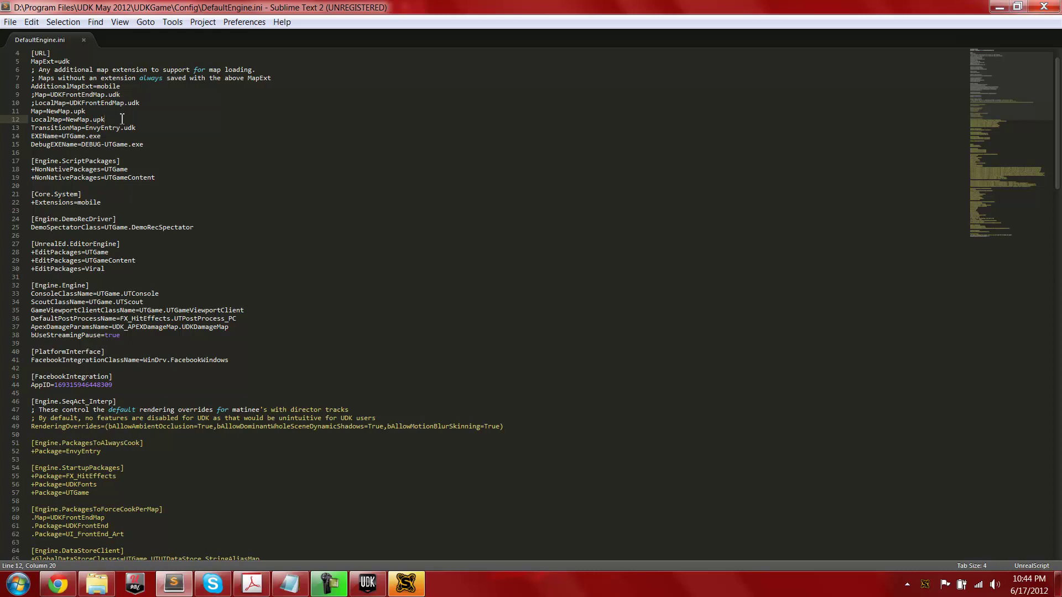
{"action": "left_click_drag", "start_coordinate": [145, 103], "coordinate": [135, 89]}
{"action": "key", "text": "BackSpace"}
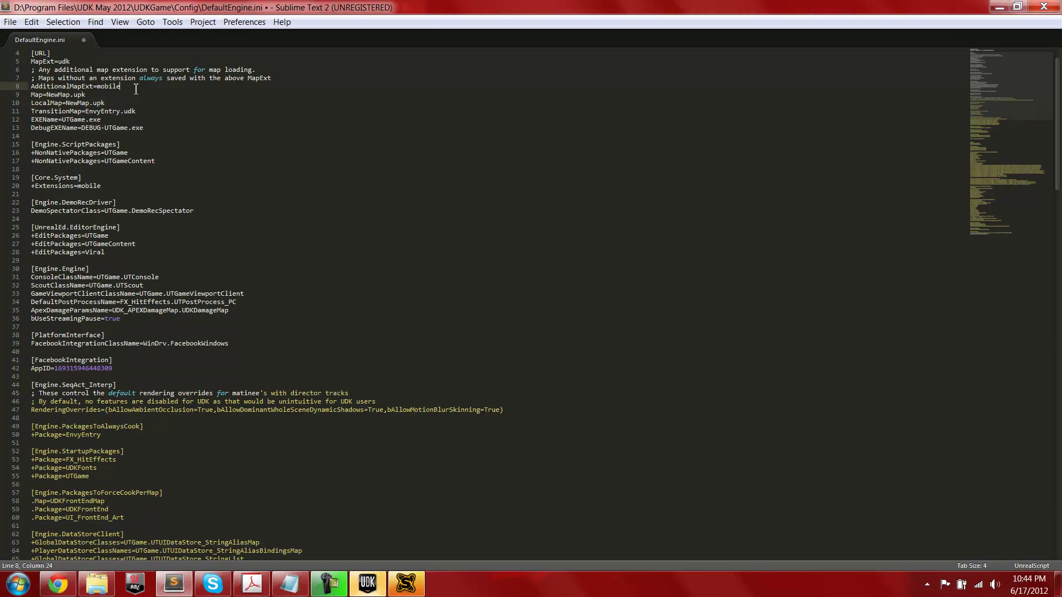
{"action": "key", "text": "ctrl+s"}
{"action": "key", "text": "alt+Tab"}
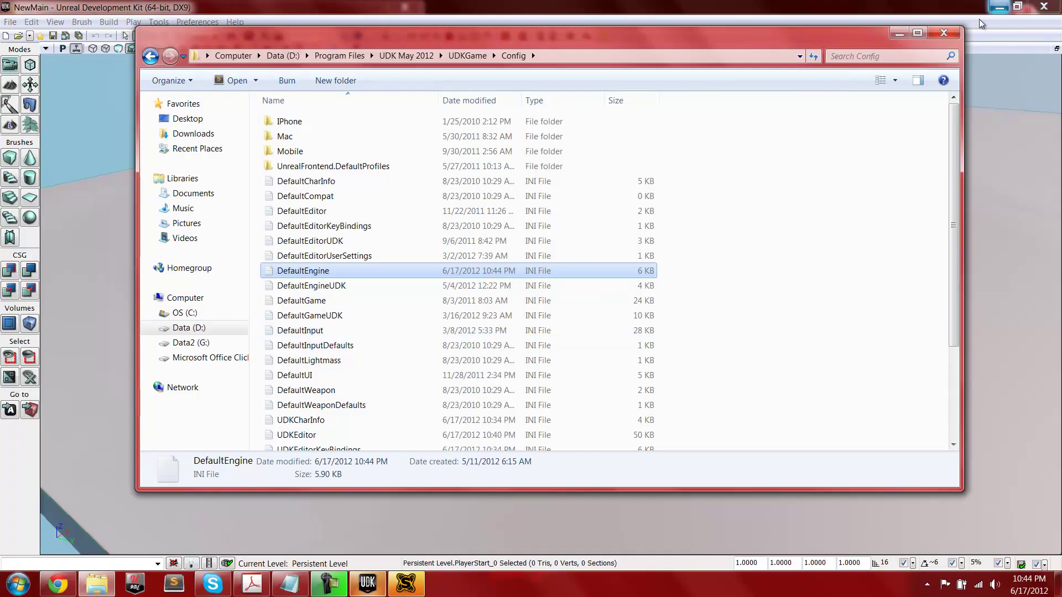
Close Map Check, save the NewMain level, then close UDK Editor and Swarm Agent
{"action": "left_click", "coordinate": [899, 34]}
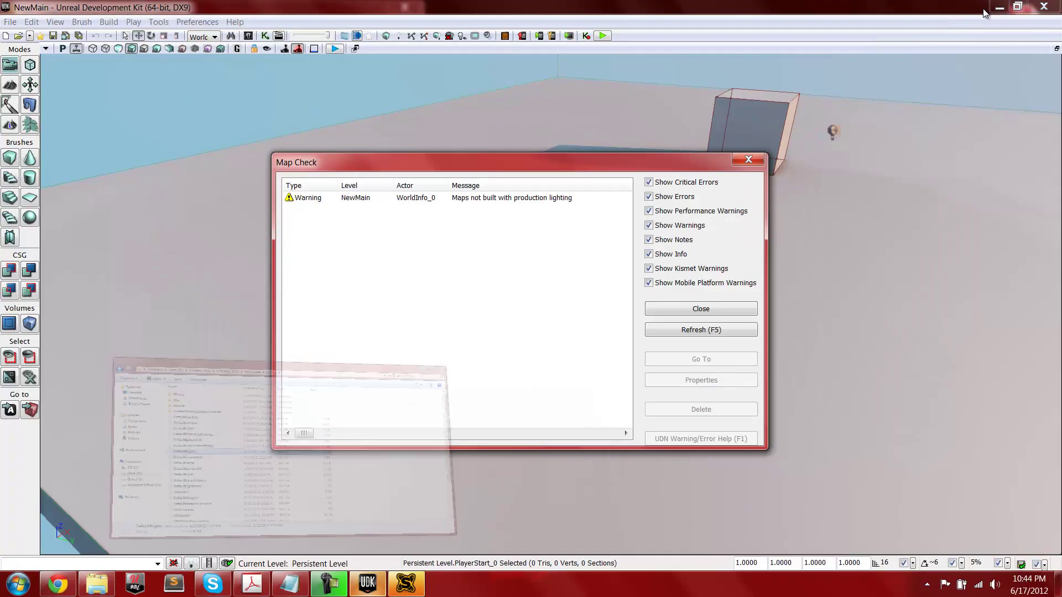
{"action": "left_click", "coordinate": [687, 307]}
{"action": "left_click", "coordinate": [11, 23]}
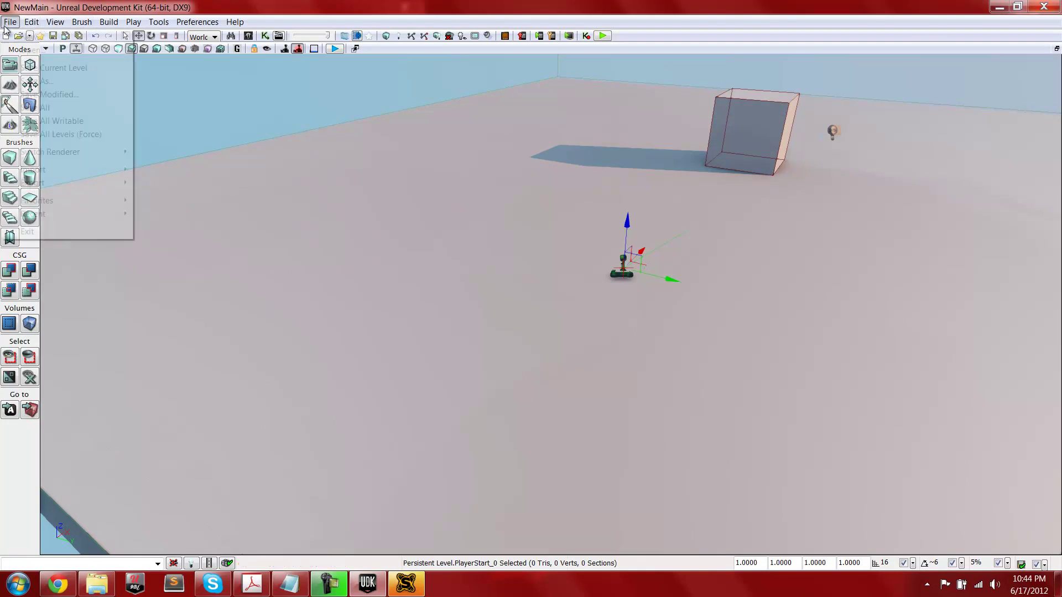
{"action": "left_click", "coordinate": [24, 68]}
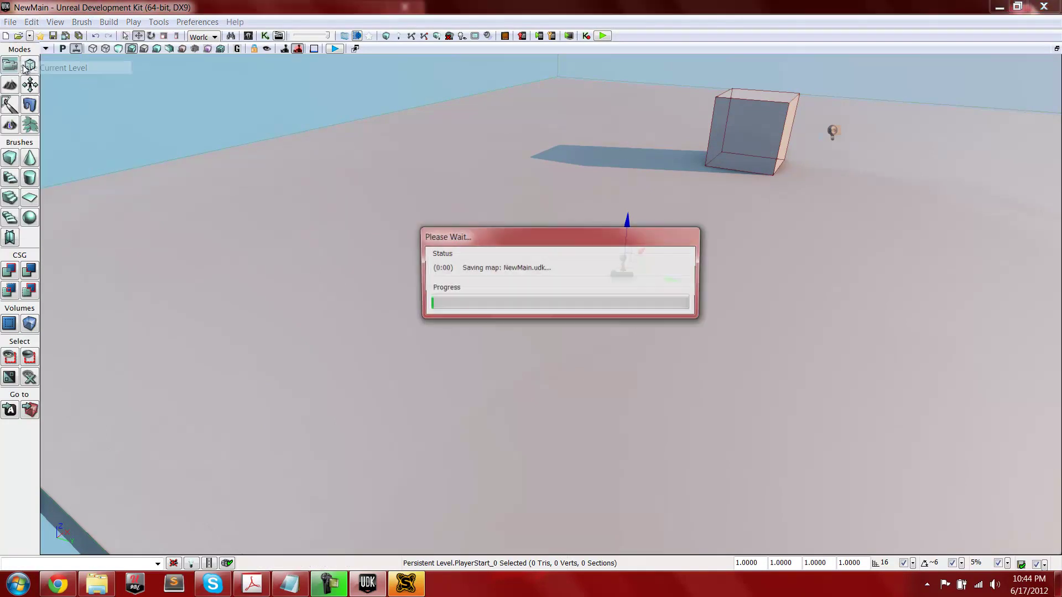
{"action": "left_click", "coordinate": [1043, 7]}
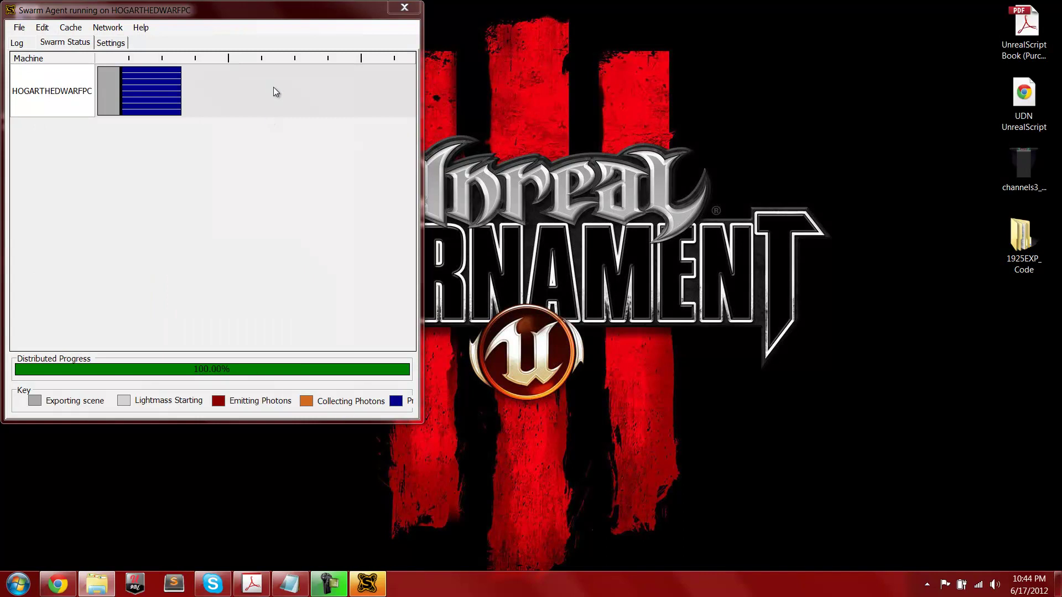
{"action": "left_click", "coordinate": [404, 8]}
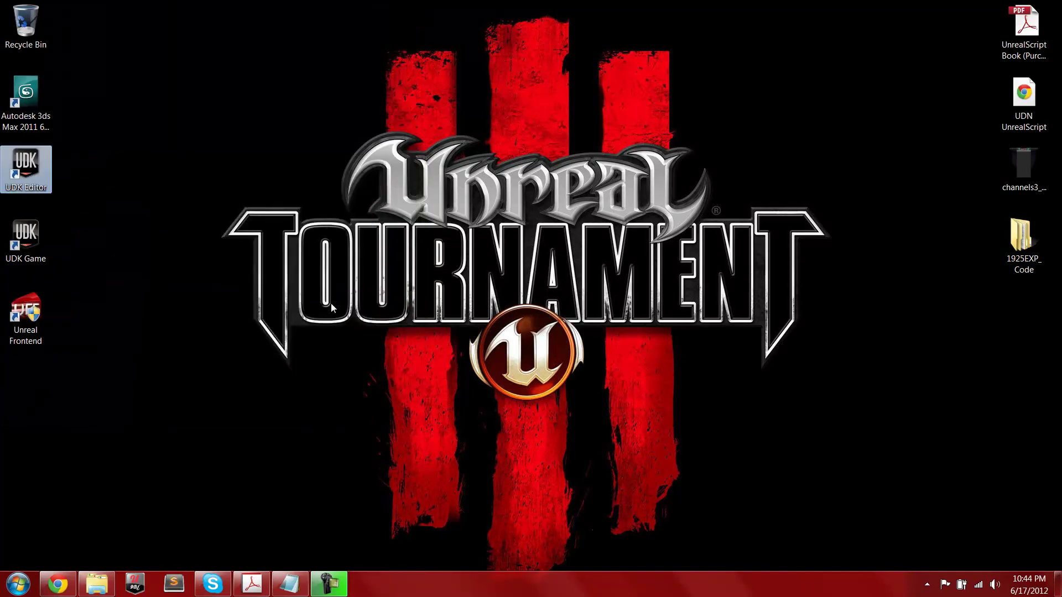
{"action": "double_click", "coordinate": [29, 243]}
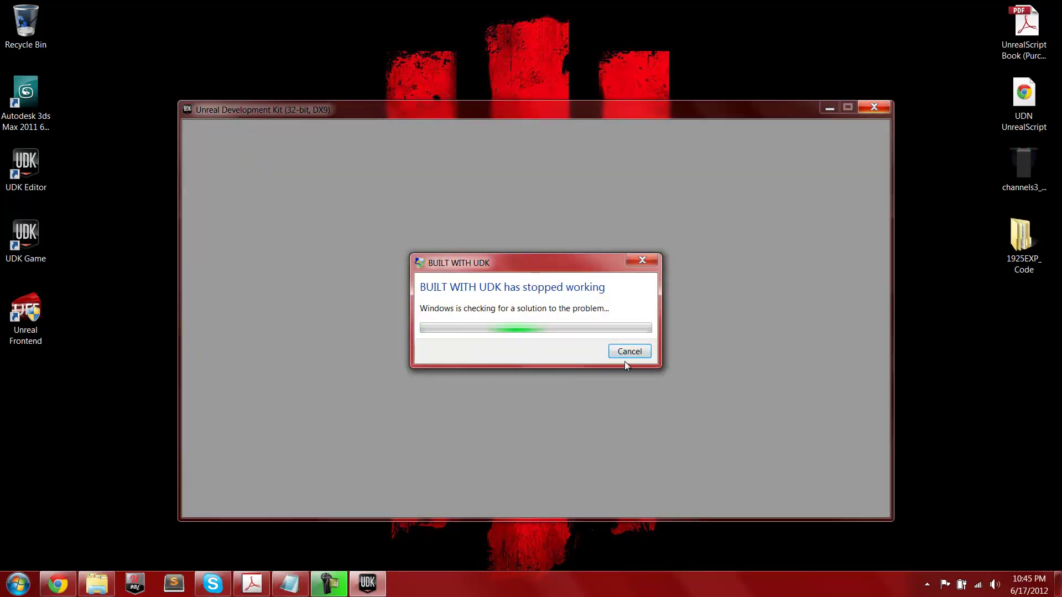
{"action": "left_click", "coordinate": [626, 353]}
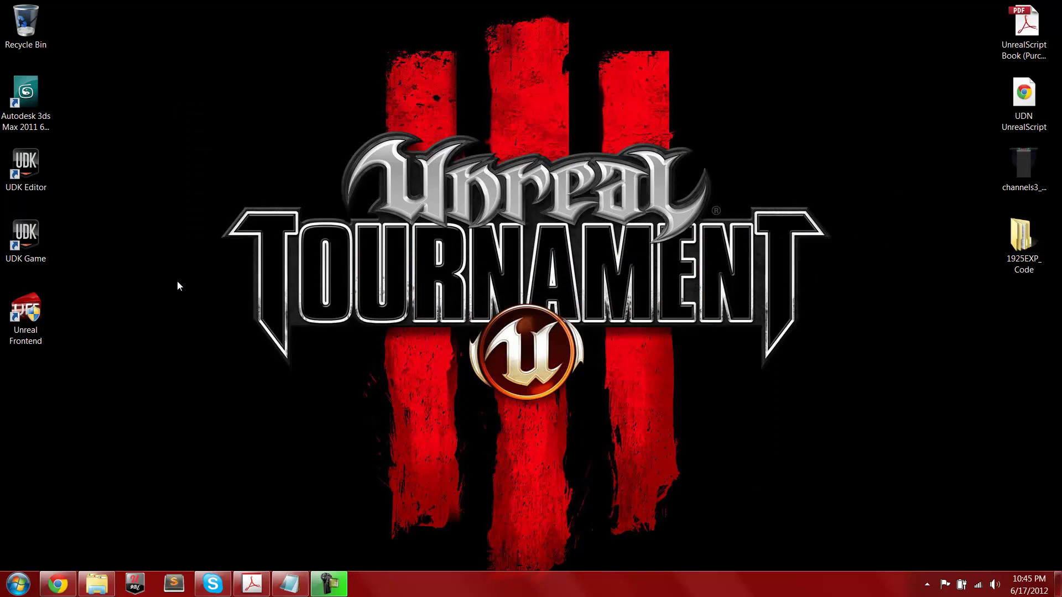
{"action": "left_click", "coordinate": [329, 584]}
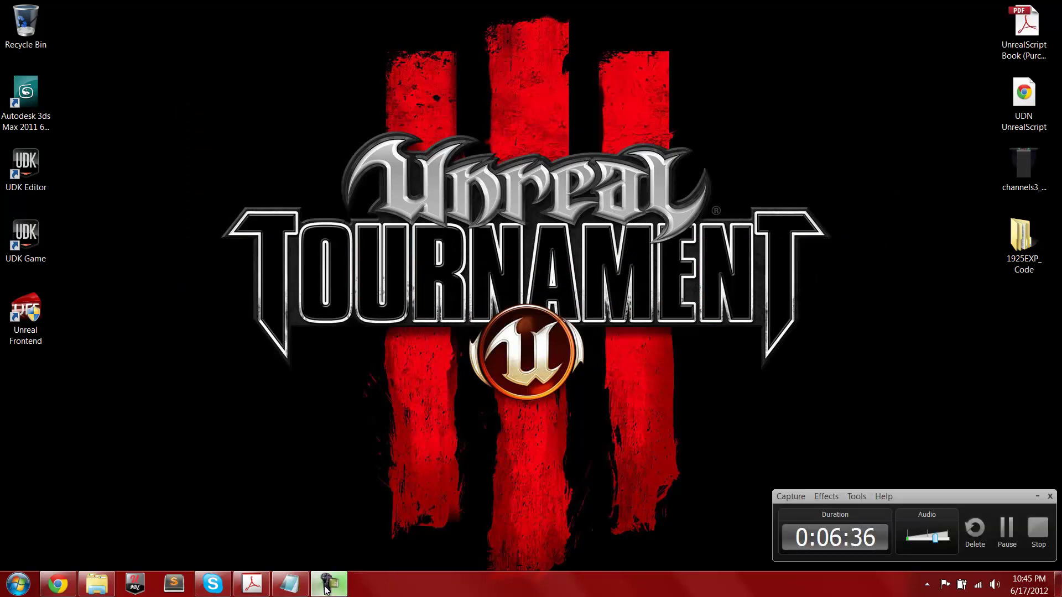
{"action": "left_click", "coordinate": [1007, 527]}
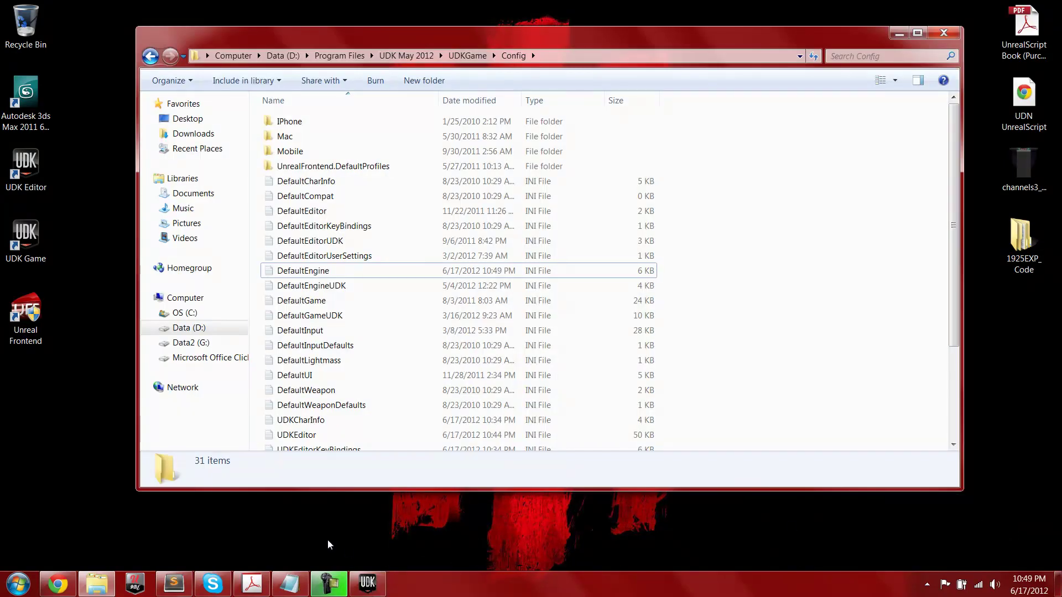
Bring UDK Editor forward and create a new map from the Blank Map template
{"action": "left_click", "coordinate": [327, 538]}
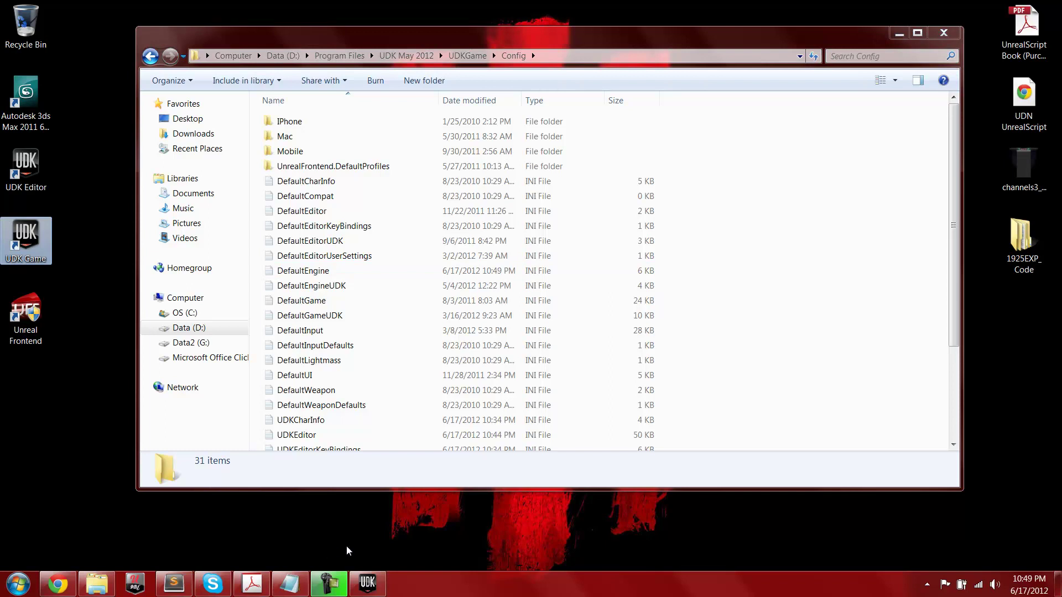
{"action": "left_click", "coordinate": [360, 578]}
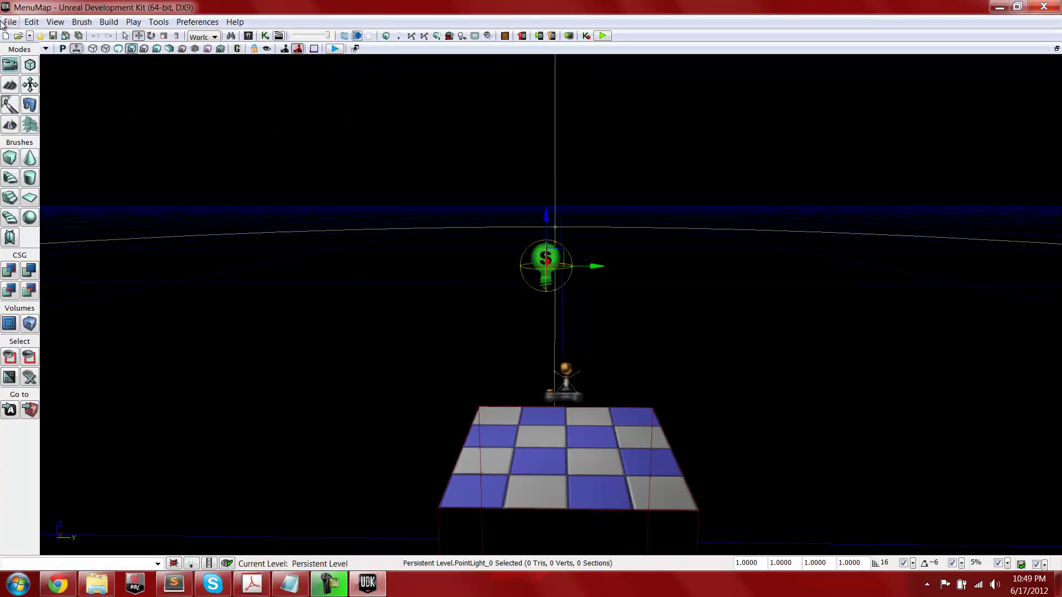
{"action": "left_click", "coordinate": [9, 22]}
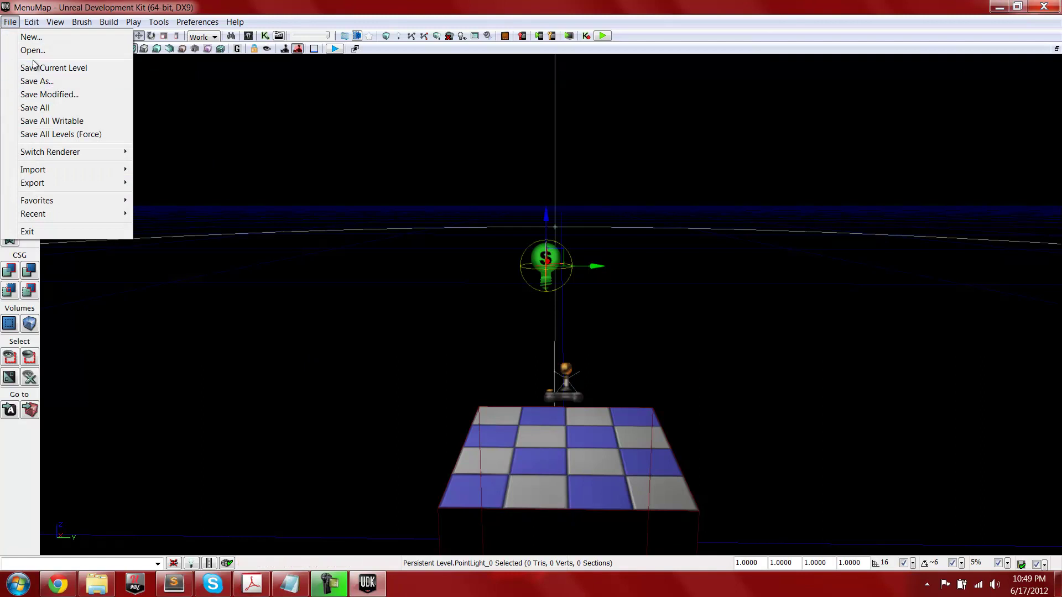
{"action": "left_click", "coordinate": [31, 37]}
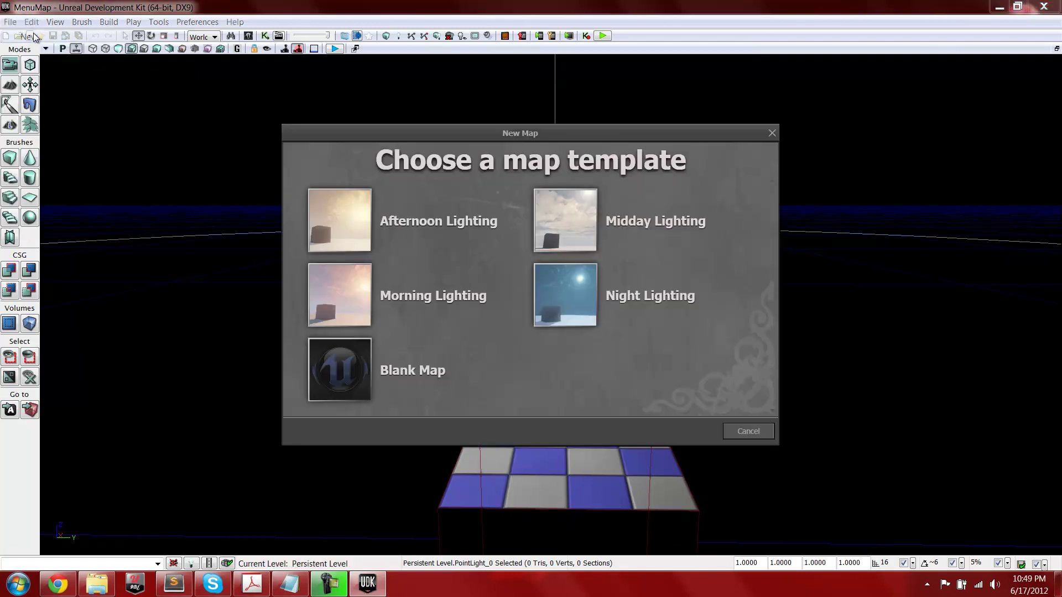
{"action": "left_click", "coordinate": [367, 373]}
{"action": "left_click", "coordinate": [4, 22]}
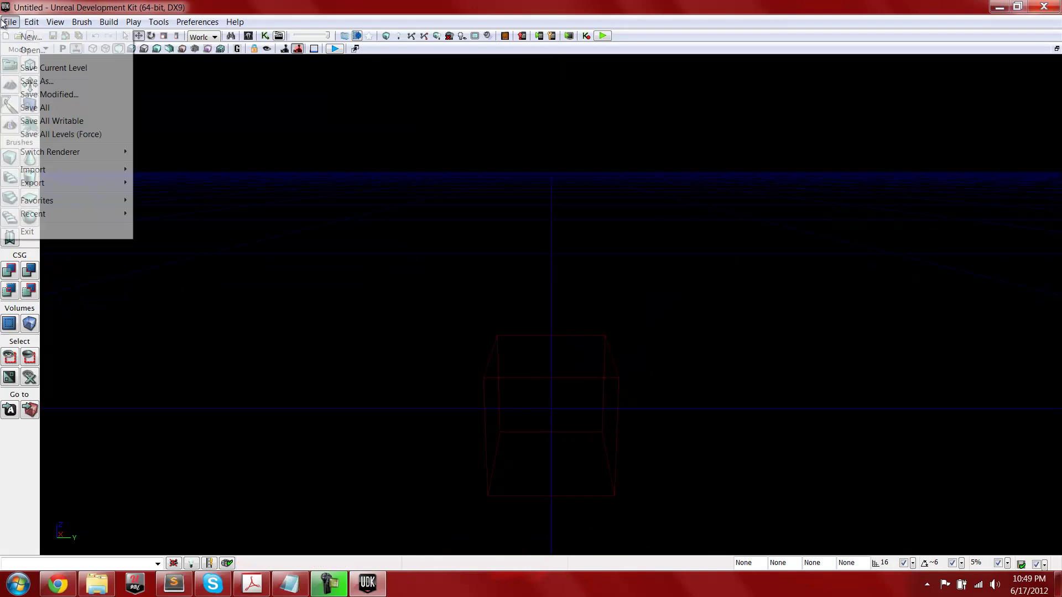
{"action": "left_click", "coordinate": [3, 22]}
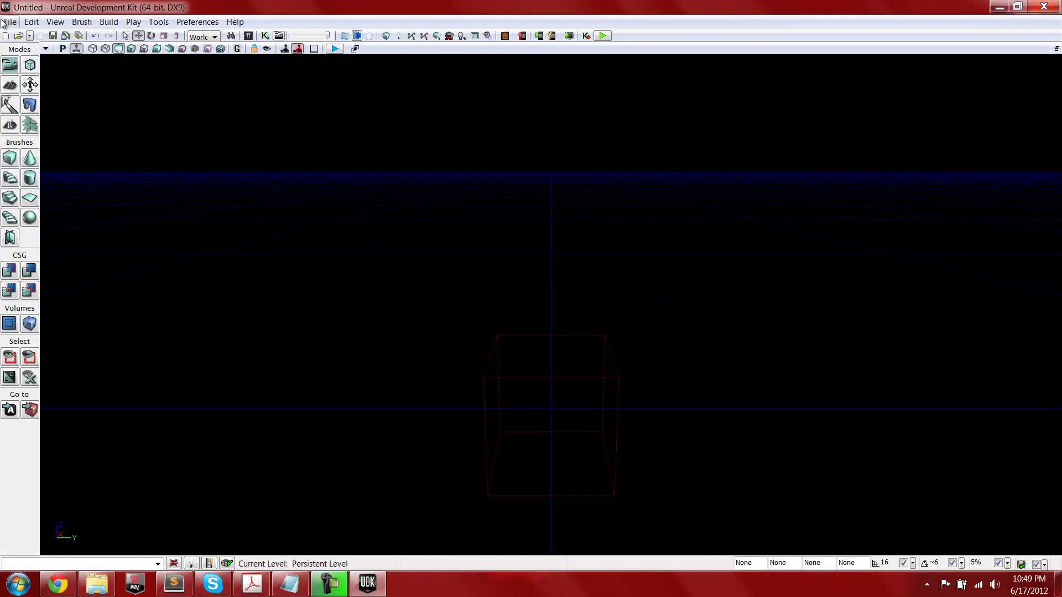
Make the cube brush solid with CSG Add and place a PlayerStart on top
{"action": "left_click", "coordinate": [10, 271]}
{"action": "right_click", "coordinate": [555, 360]}
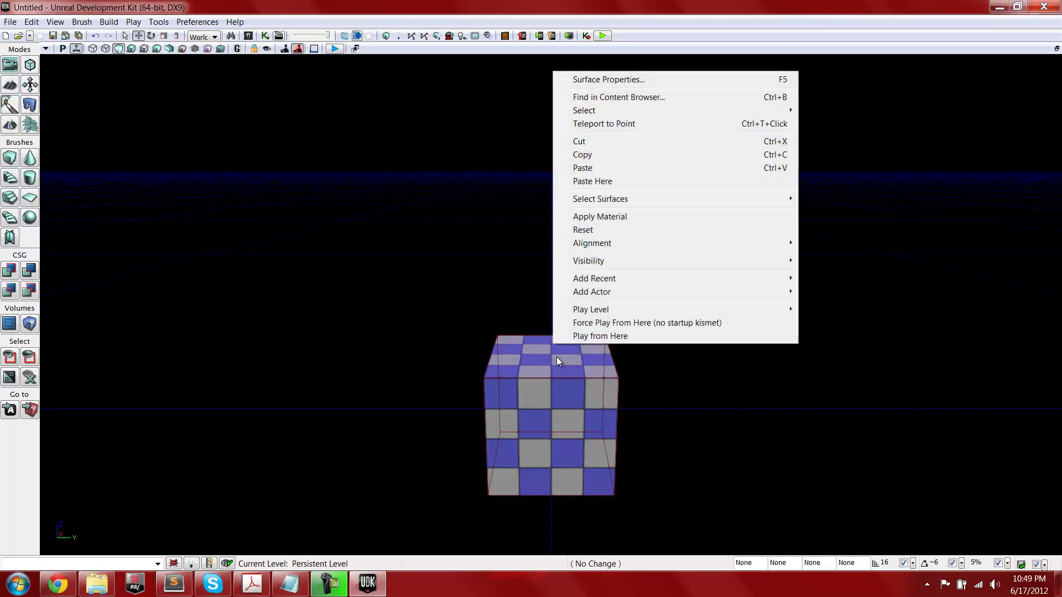
{"action": "mouse_move", "coordinate": [570, 291]}
{"action": "left_click", "coordinate": [836, 305]}
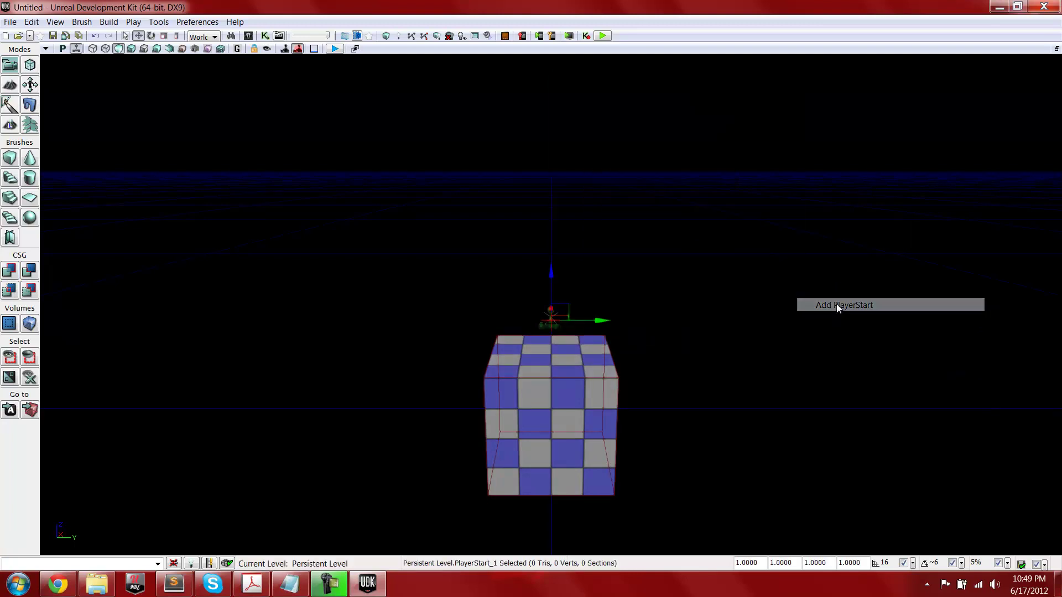
Add a point light raised above the cube, build all, and close Swarm and Map Check
{"action": "key", "text": "alt+4"}
{"action": "left_click", "coordinate": [530, 357]}
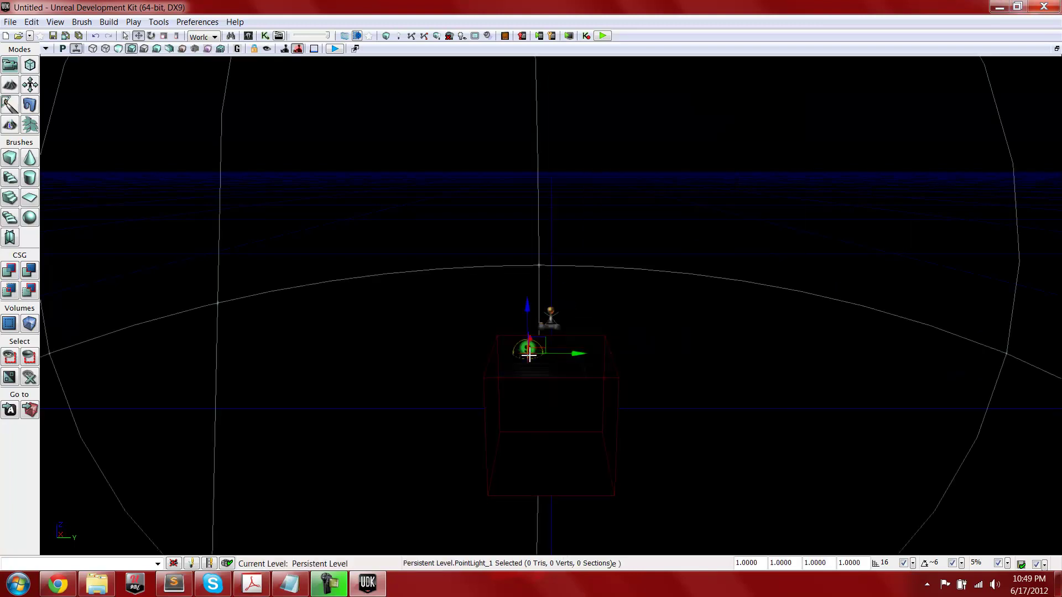
{"action": "left_click_drag", "start_coordinate": [522, 312], "coordinate": [513, 183]}
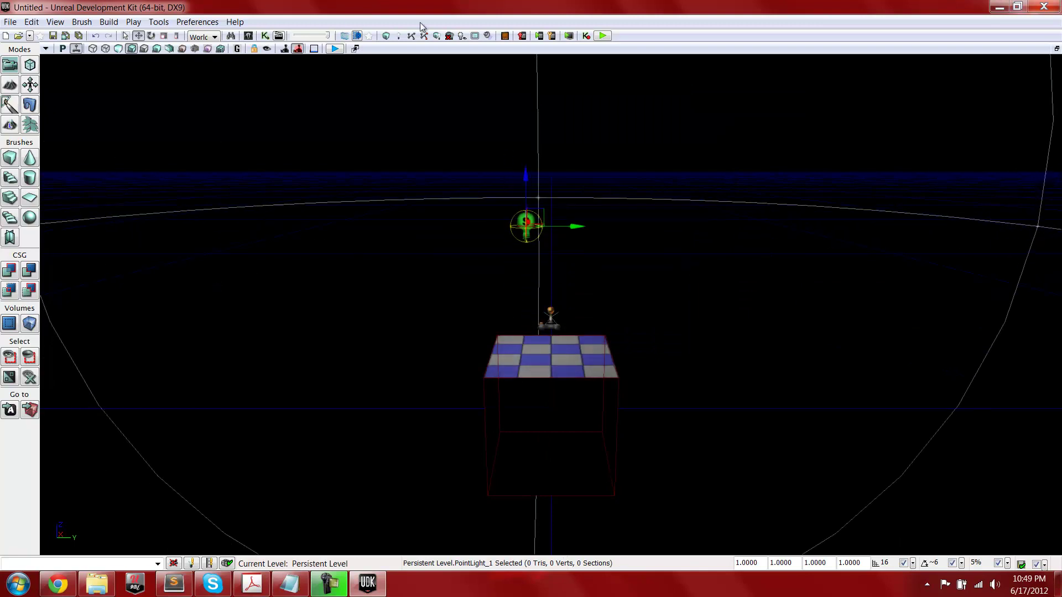
{"action": "left_click", "coordinate": [438, 36]}
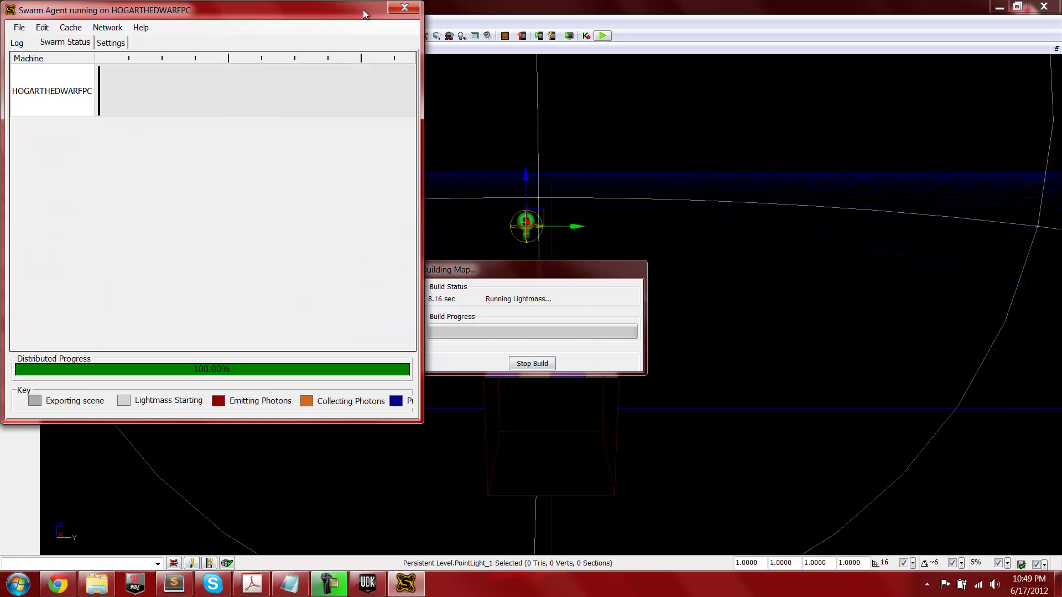
{"action": "left_click", "coordinate": [404, 7]}
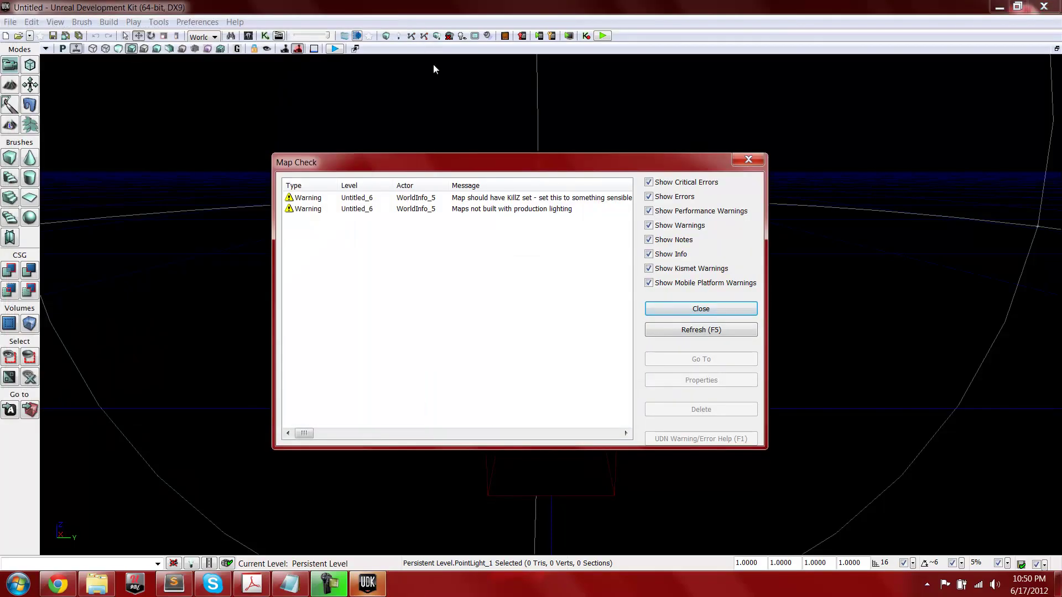
{"action": "left_click", "coordinate": [700, 309]}
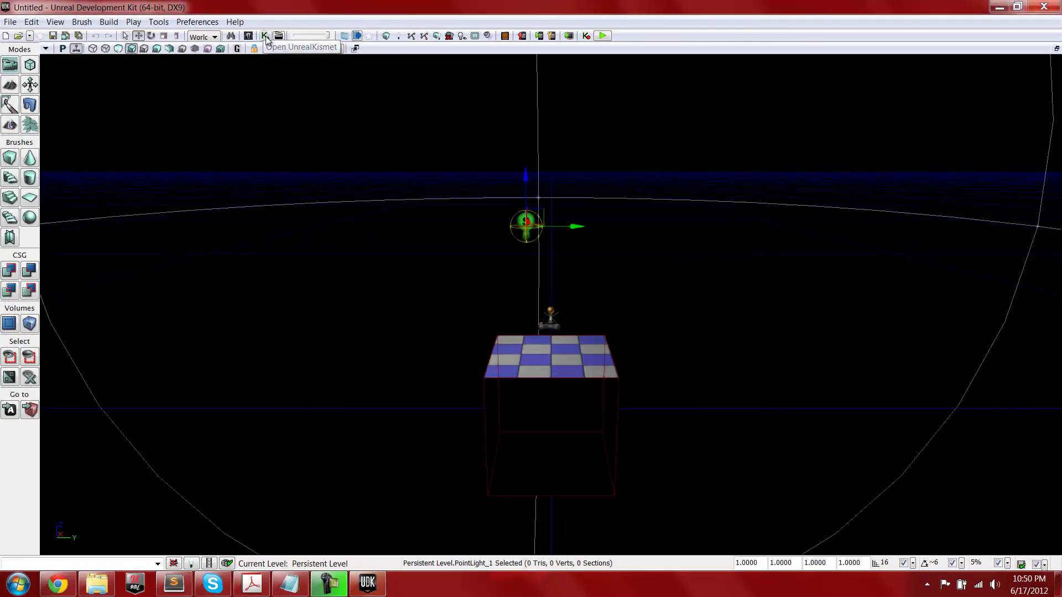
{"action": "left_click", "coordinate": [9, 23]}
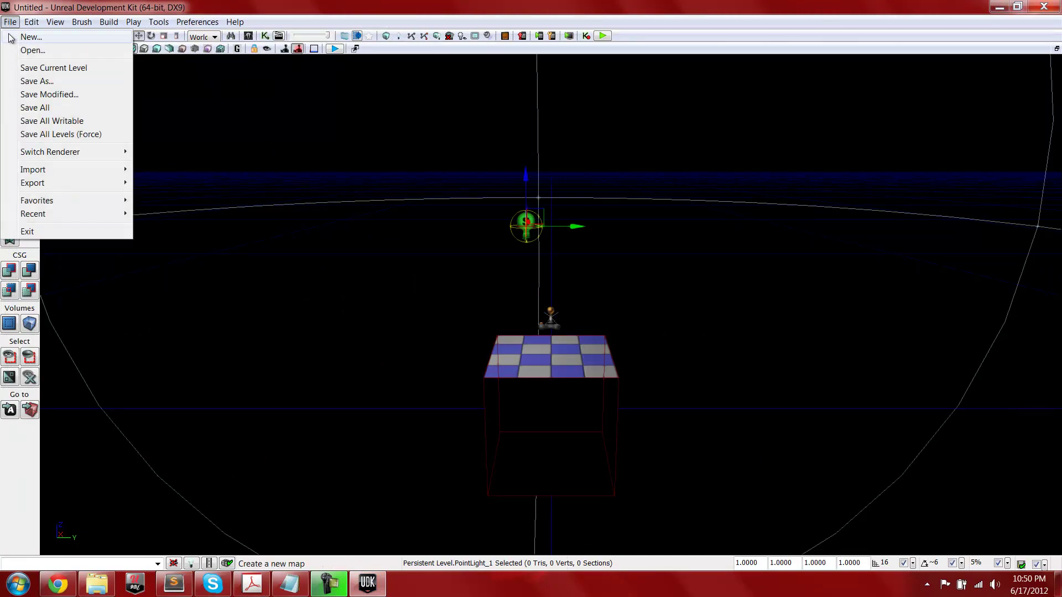
Save the map as MenuMap.udk in Content\Maps, overwriting the existing file
{"action": "left_click", "coordinate": [43, 82]}
{"action": "left_click", "coordinate": [166, 183]}
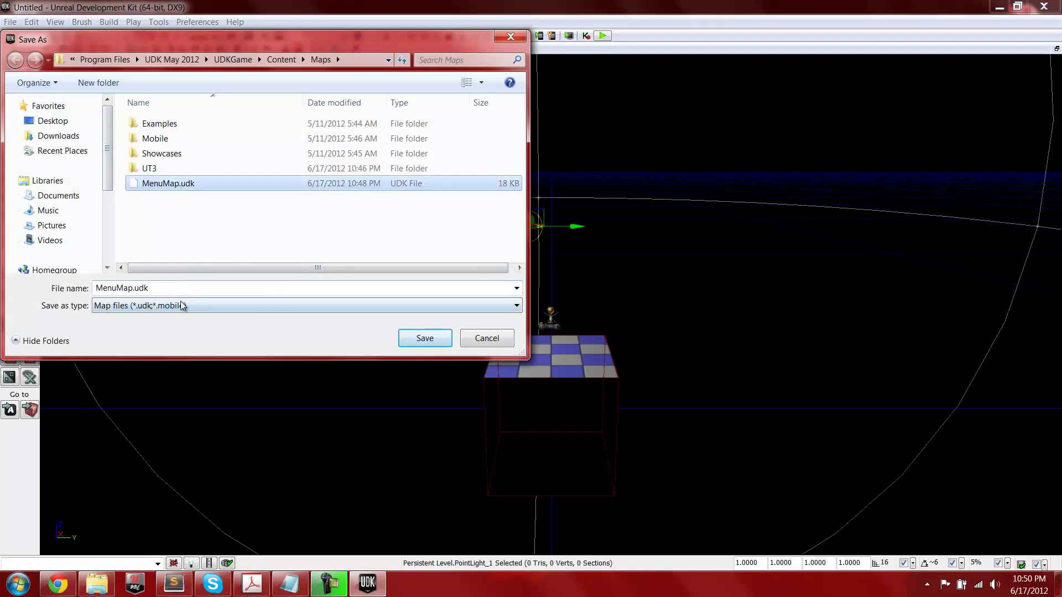
{"action": "left_click", "coordinate": [411, 339]}
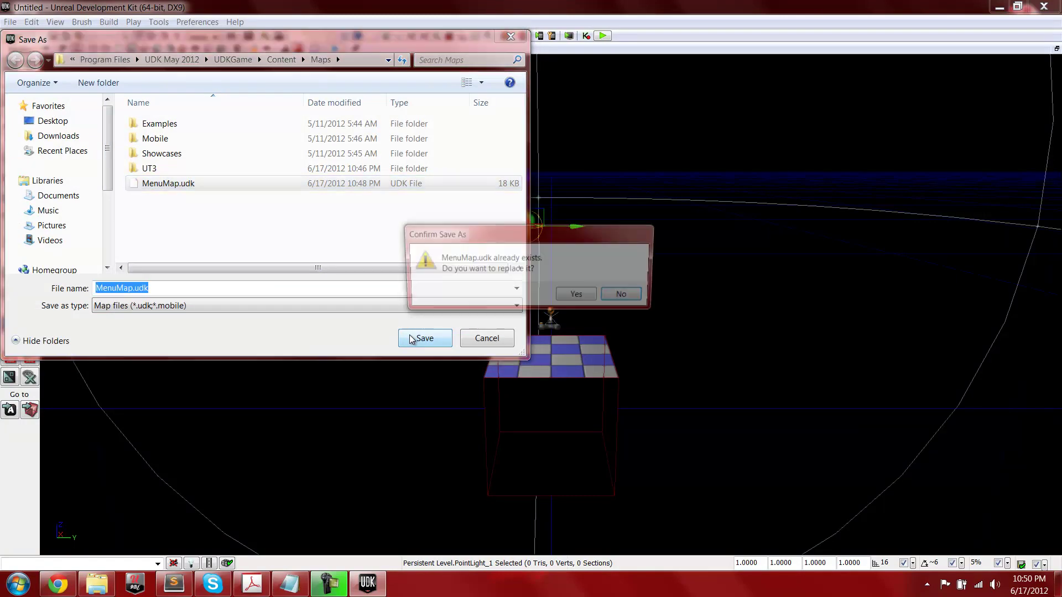
{"action": "left_click", "coordinate": [578, 293]}
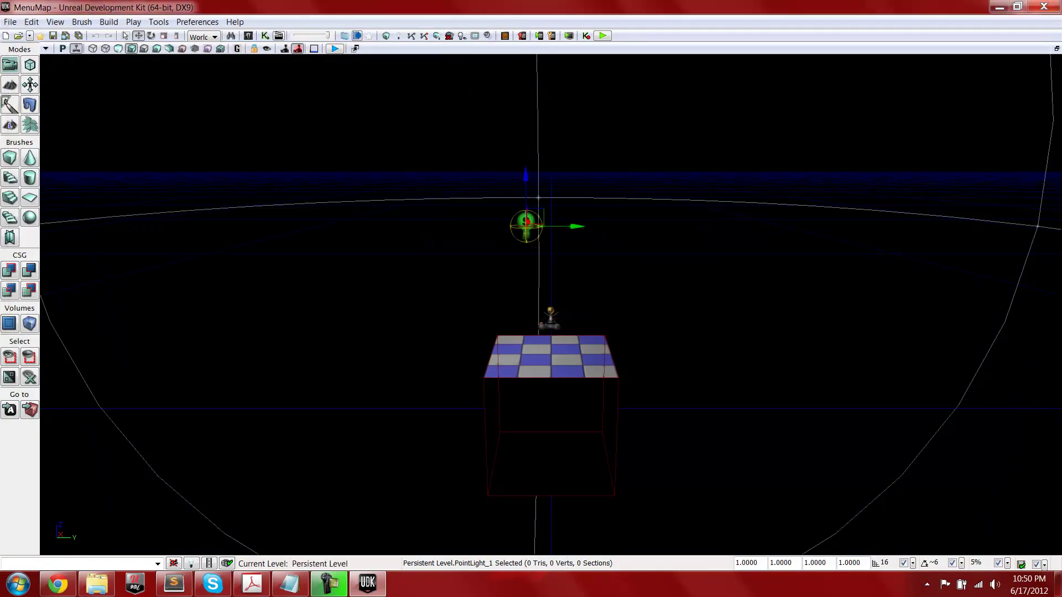
Confirm Map= and LocalMap= in DefaultEngine.ini read MenuMap.upk, then close Sublime Text
{"action": "left_click", "coordinate": [999, 7]}
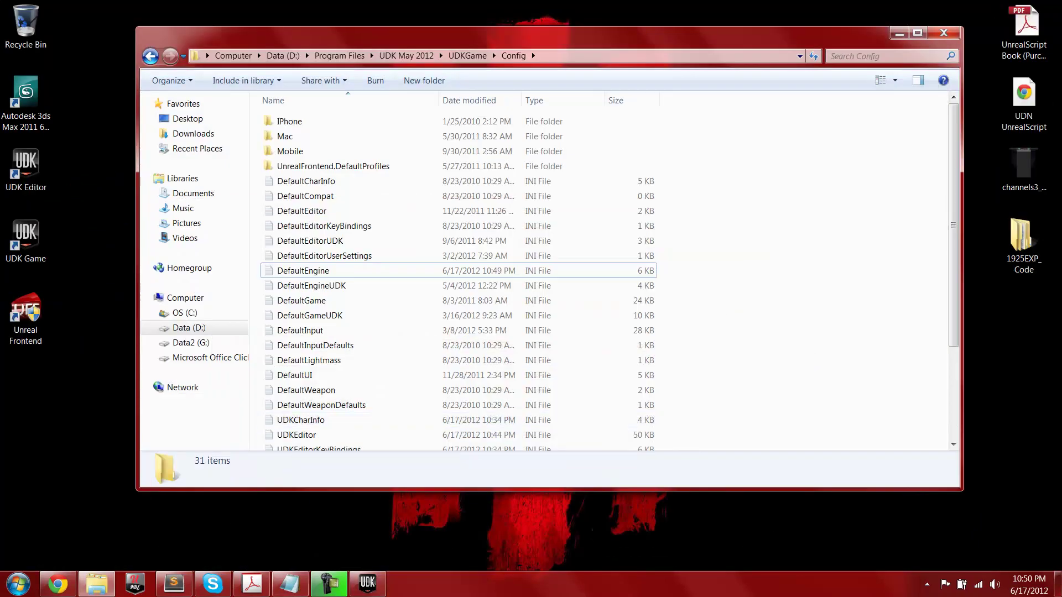
{"action": "left_click", "coordinate": [173, 583]}
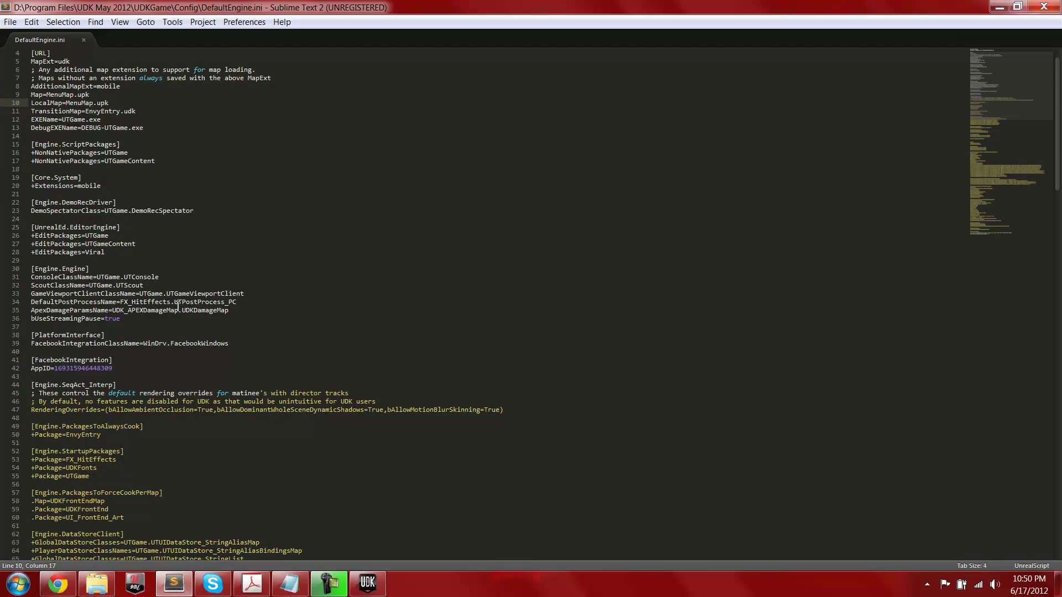
{"action": "left_click", "coordinate": [48, 95]}
{"action": "left_click_drag", "start_coordinate": [48, 96], "coordinate": [71, 102]}
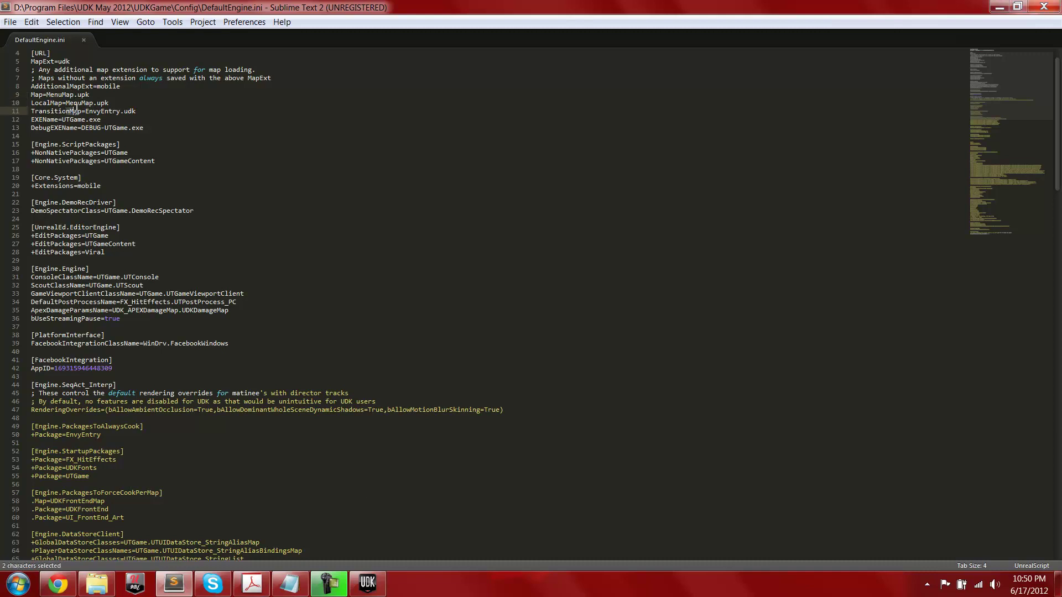
{"action": "left_click", "coordinate": [117, 104]}
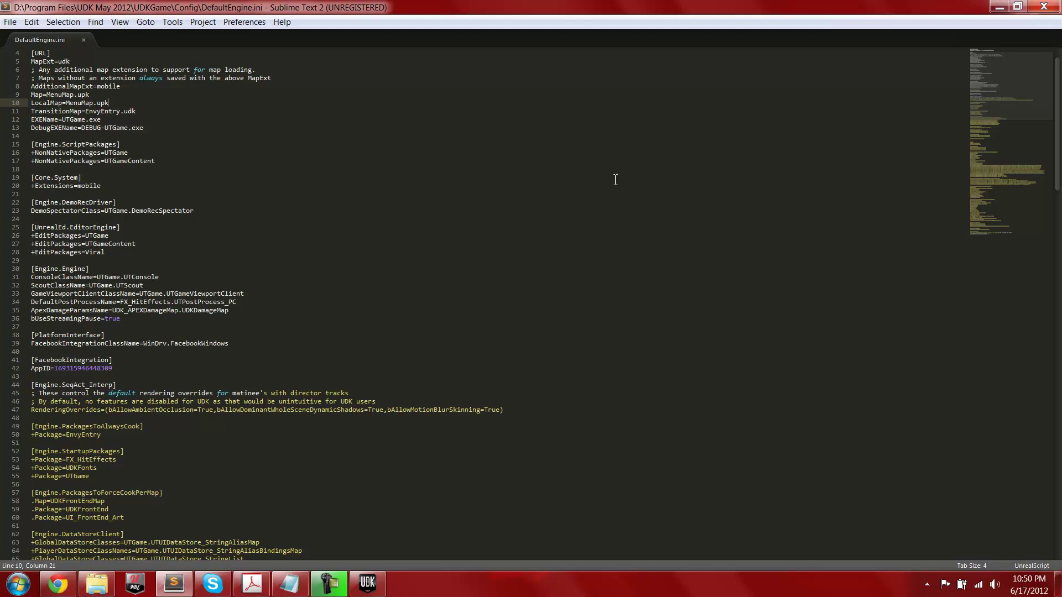
{"action": "left_click", "coordinate": [1043, 7]}
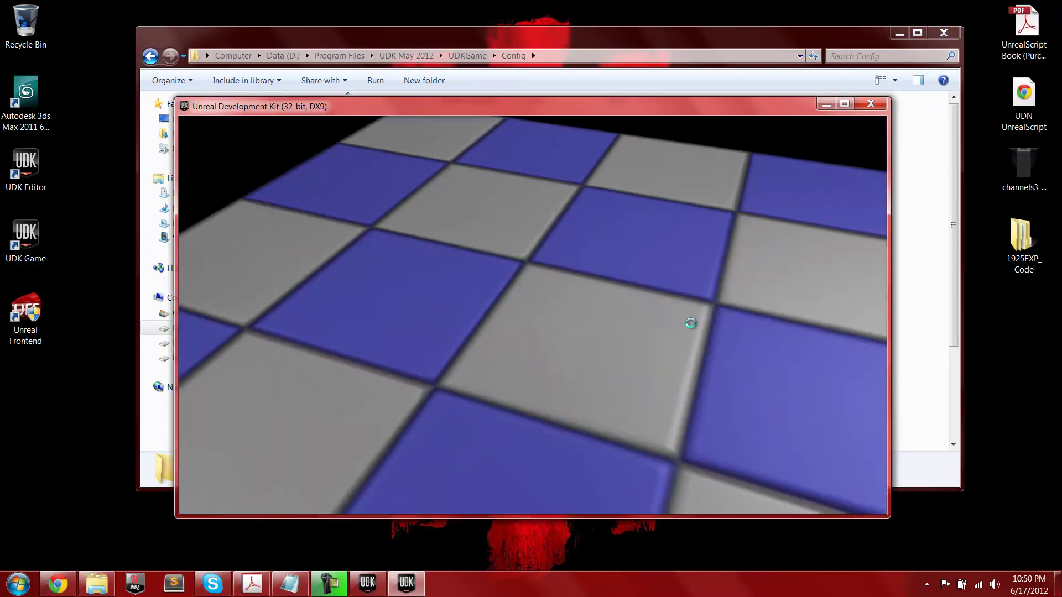
Reload the level in UDK Game with the restartlevel console command
{"action": "key", "text": "Tab"}
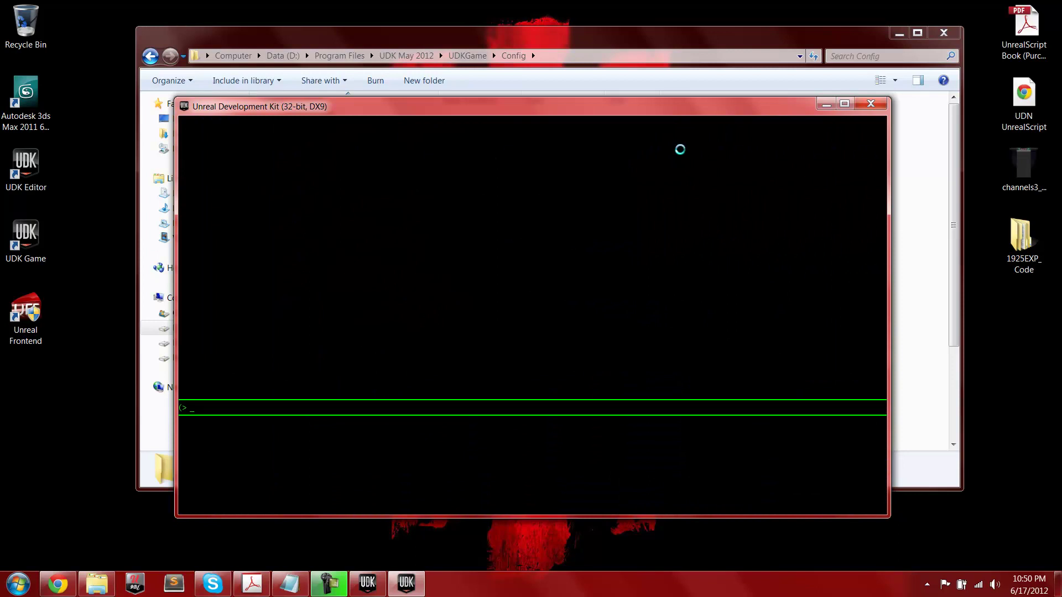
{"action": "type", "text": "rest"}
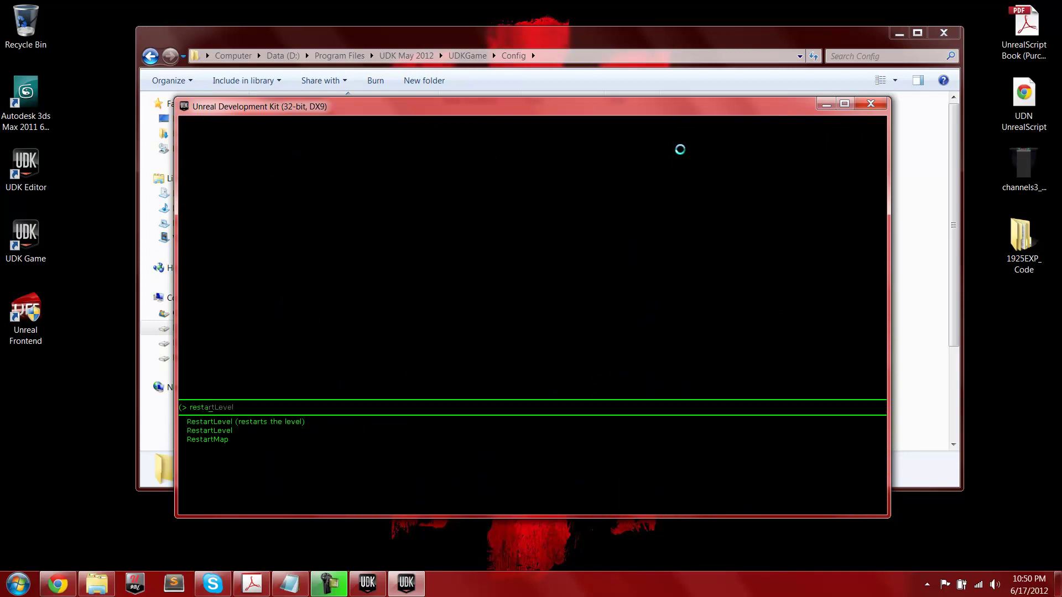
{"action": "type", "text": "artlevel\\"}
{"action": "key", "text": "Return"}
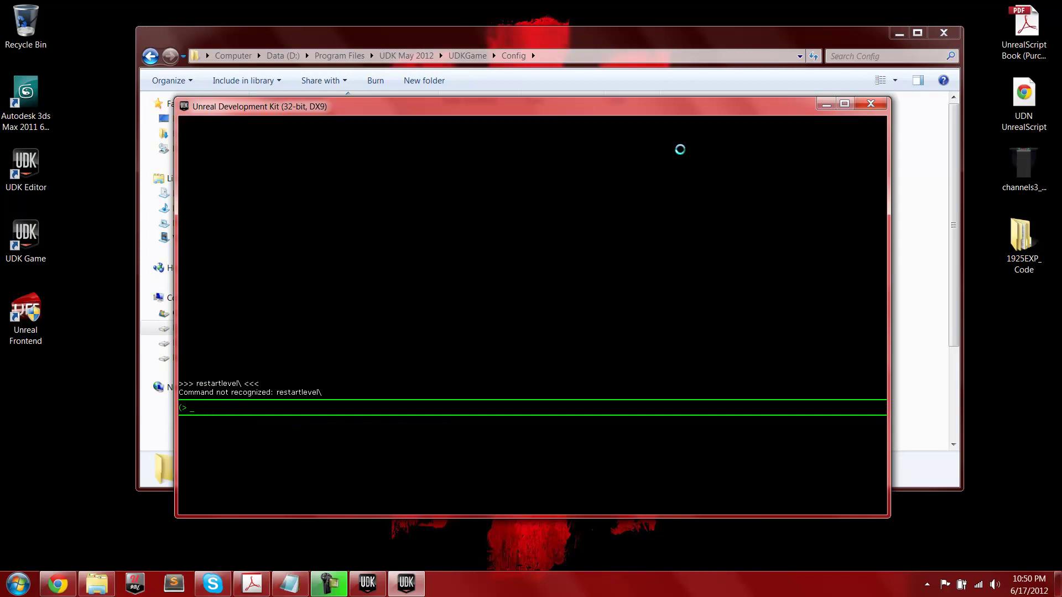
{"action": "type", "text": "restartl"}
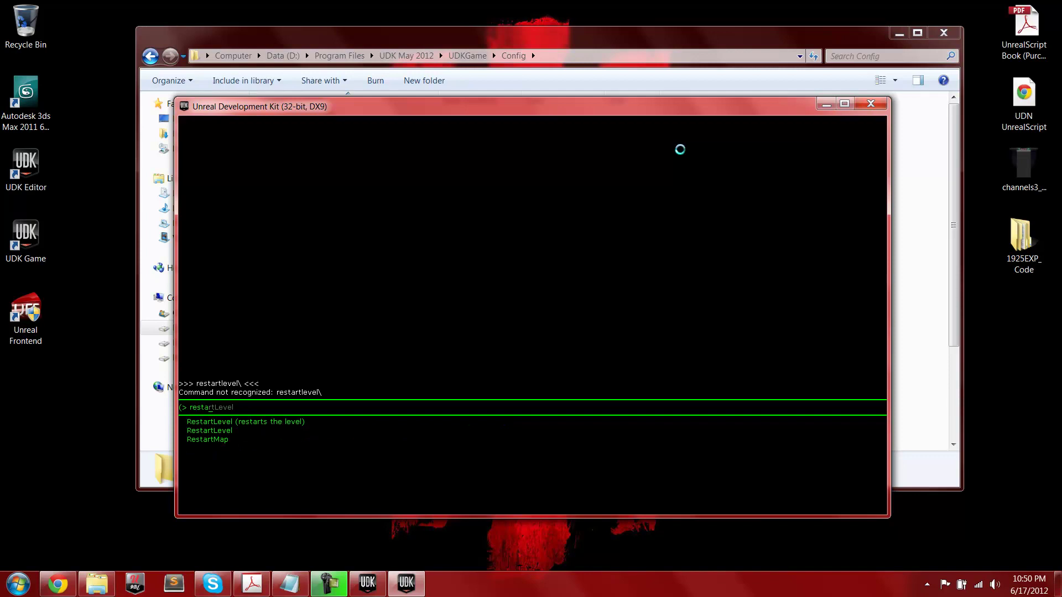
{"action": "type", "text": "evel"}
{"action": "key", "text": "Return"}
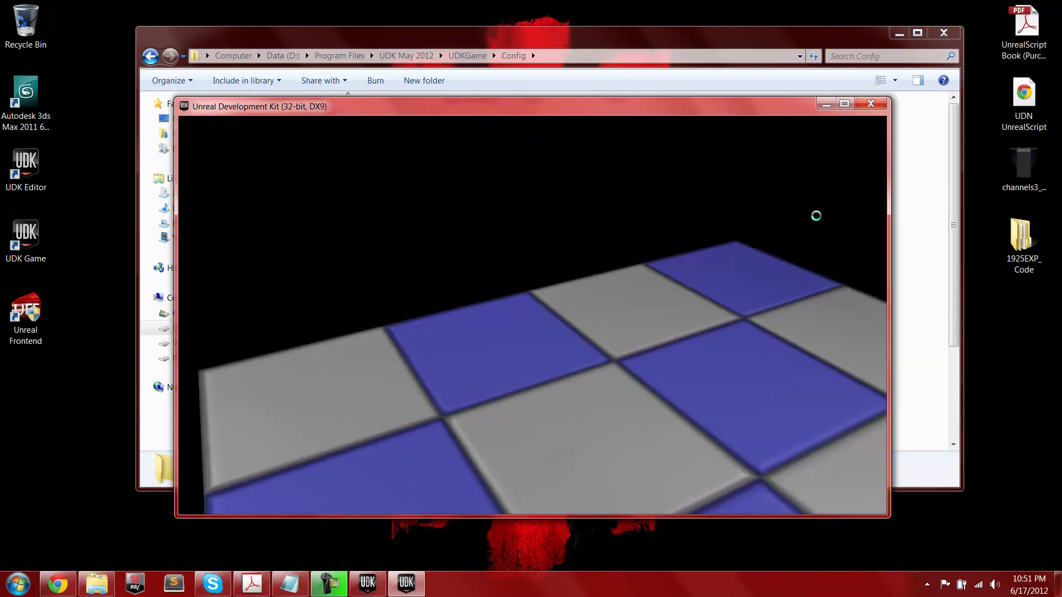
{"action": "key", "text": "Tab"}
Quit UDK Game with the exit console command and close the Config folder window
{"action": "type", "text": "exit"}
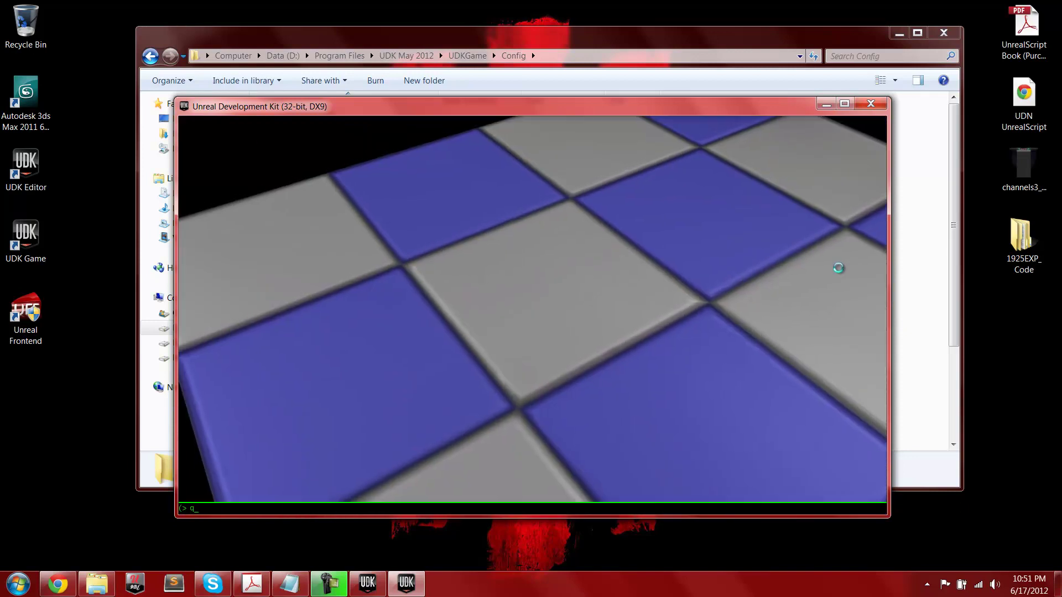
{"action": "key", "text": "Return"}
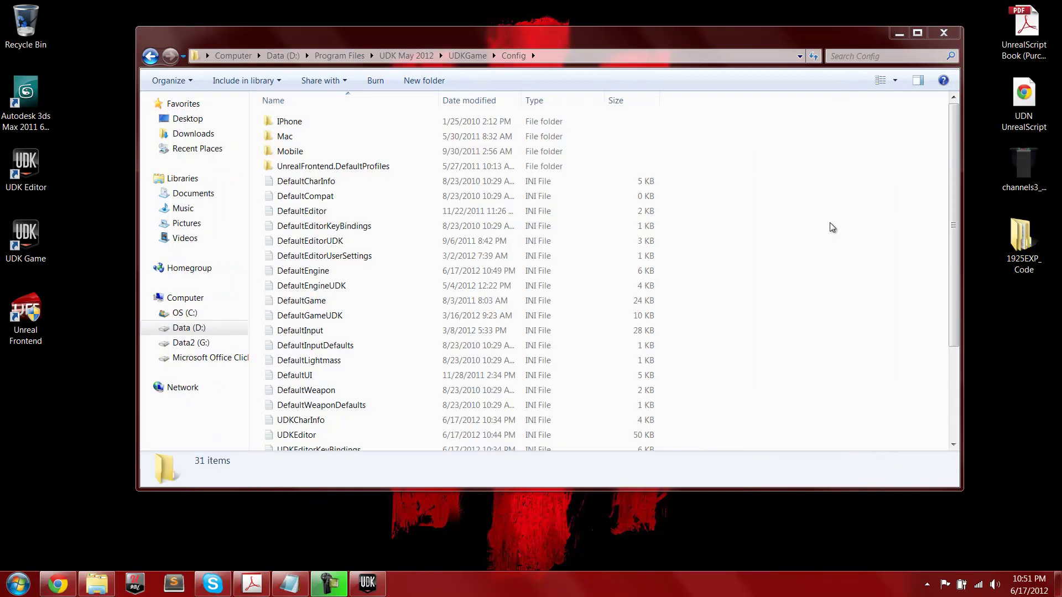
{"action": "scroll", "coordinate": [829, 227], "scroll_direction": "down", "scroll_amount": 3}
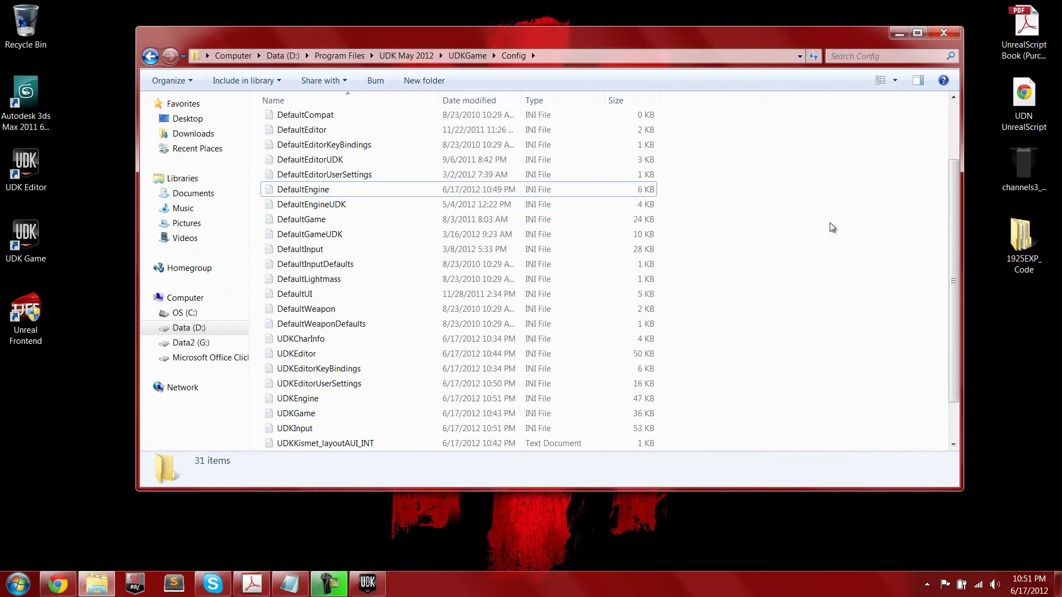
{"action": "scroll", "coordinate": [828, 251], "scroll_direction": "up", "scroll_amount": 3}
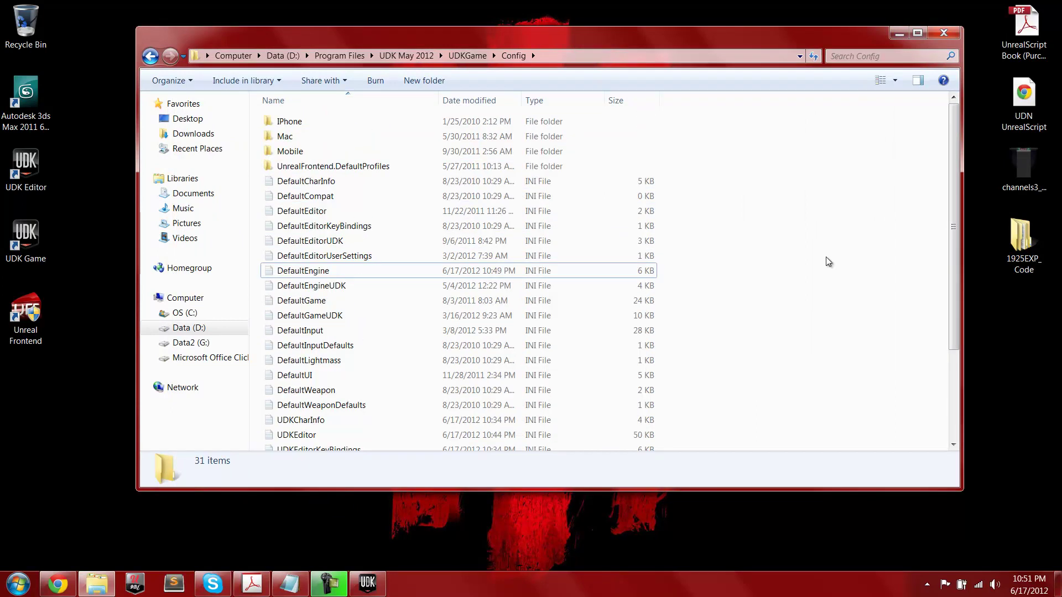
{"action": "left_click", "coordinate": [940, 36]}
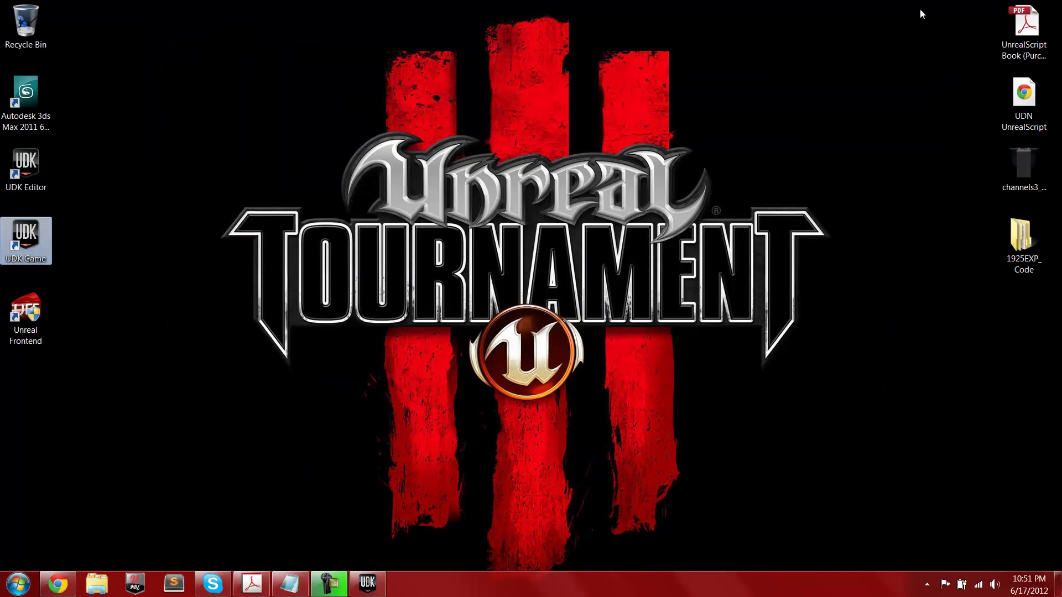
{"action": "left_click_drag", "start_coordinate": [919, 9], "coordinate": [166, 512]}
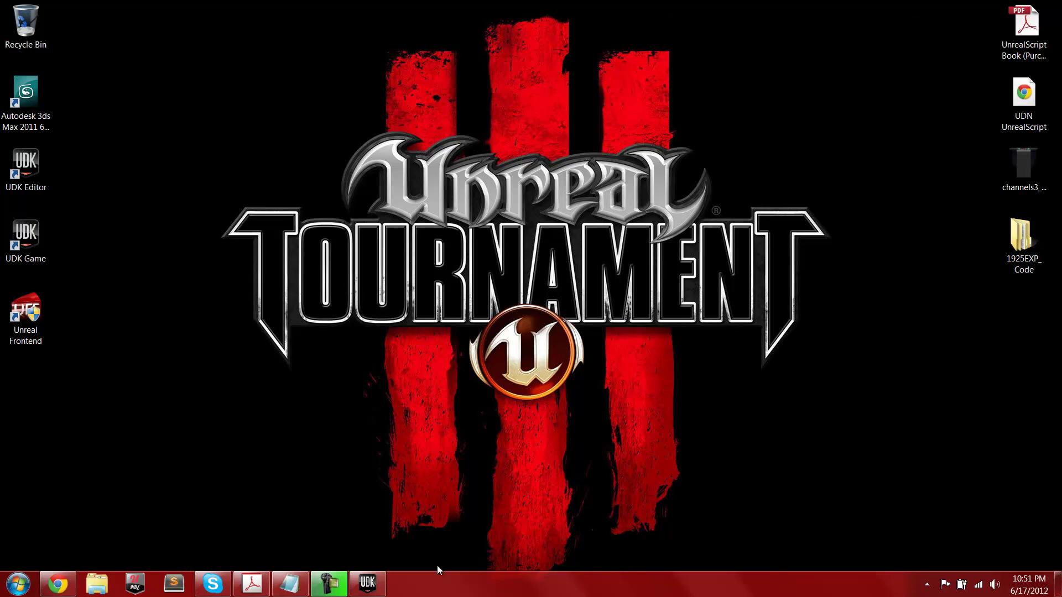